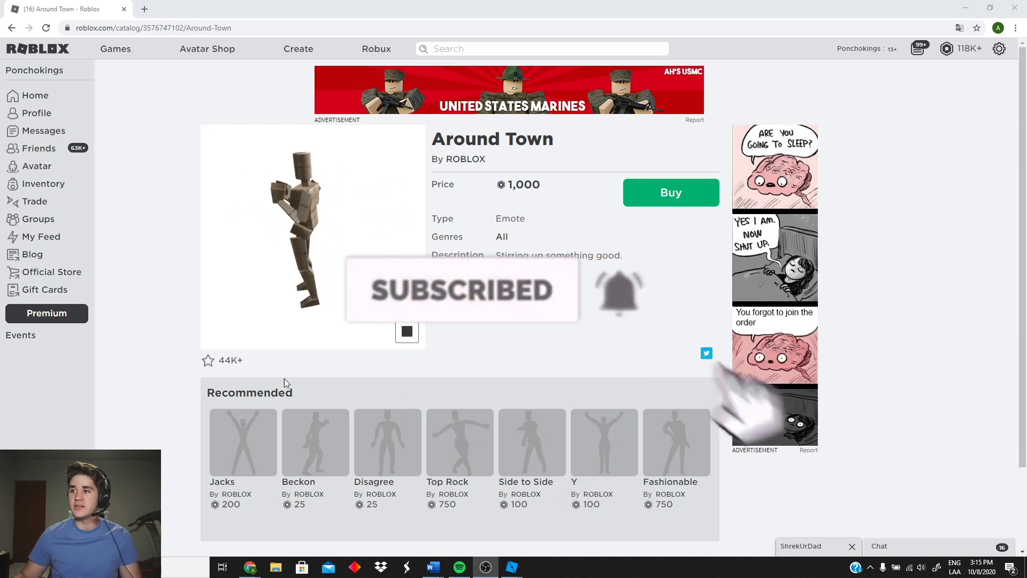
Bring the Baseplate place forward and move the camera closer to the spawn pad.
mouse_move(512, 566)
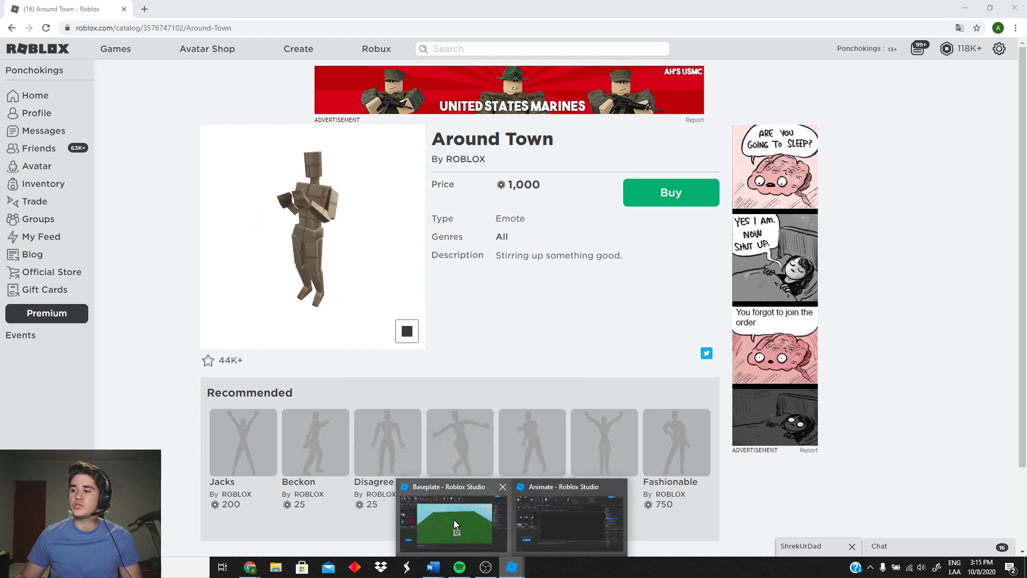
left_click(454, 520)
right_click_drag(459, 296, 442, 289)
key("w")
key("w")
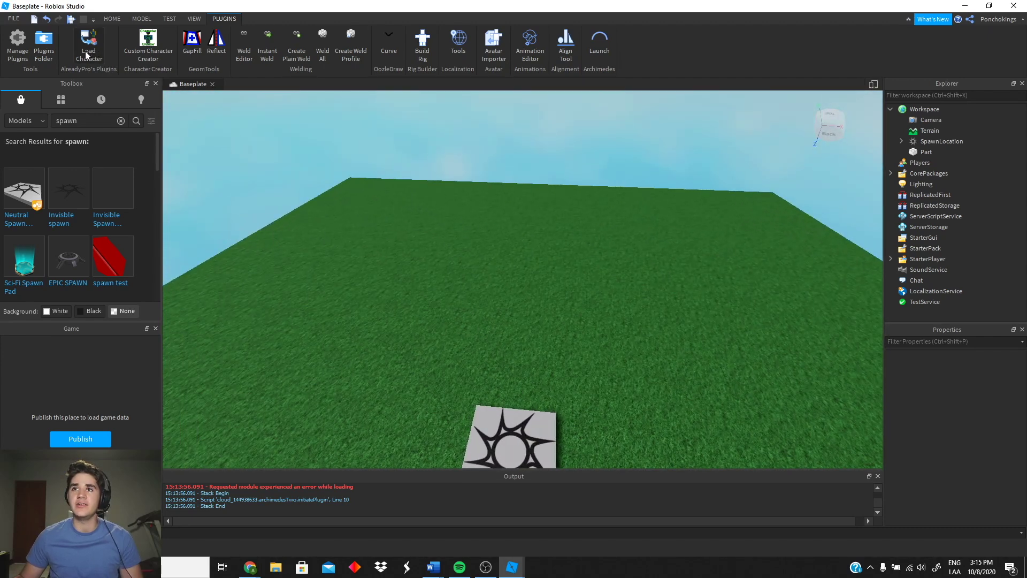
Load the user's own avatar by username with the Load Character plugin and spawn it.
left_click(89, 57)
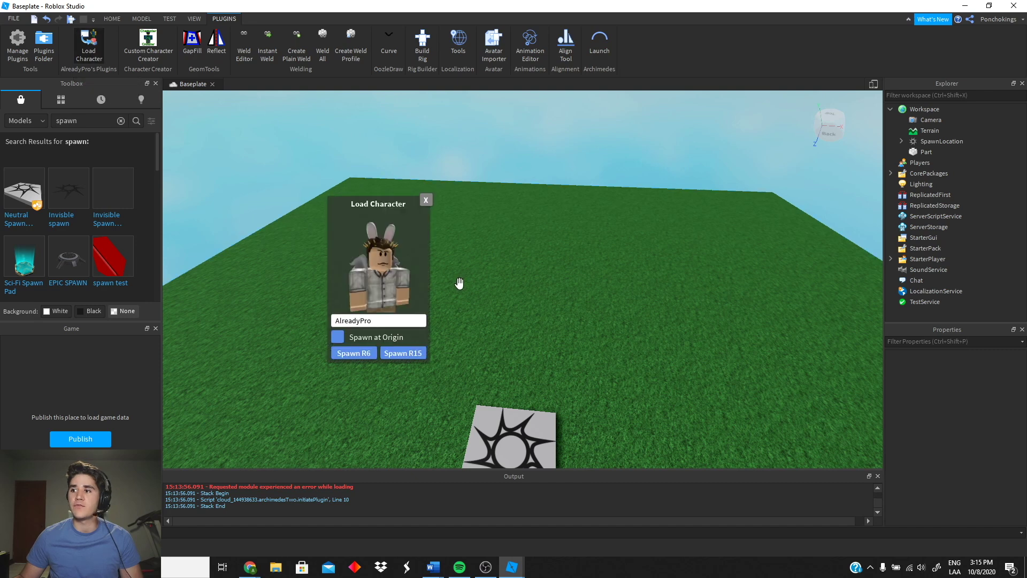
left_click(389, 323)
key("BackSpace")
key("BackSpace")
key("BackSpace")
key("BackSpace")
key("BackSpace")
key("BackSpace")
key("BackSpace")
key("BackSpace")
key("BackSpace")
key("BackSpace")
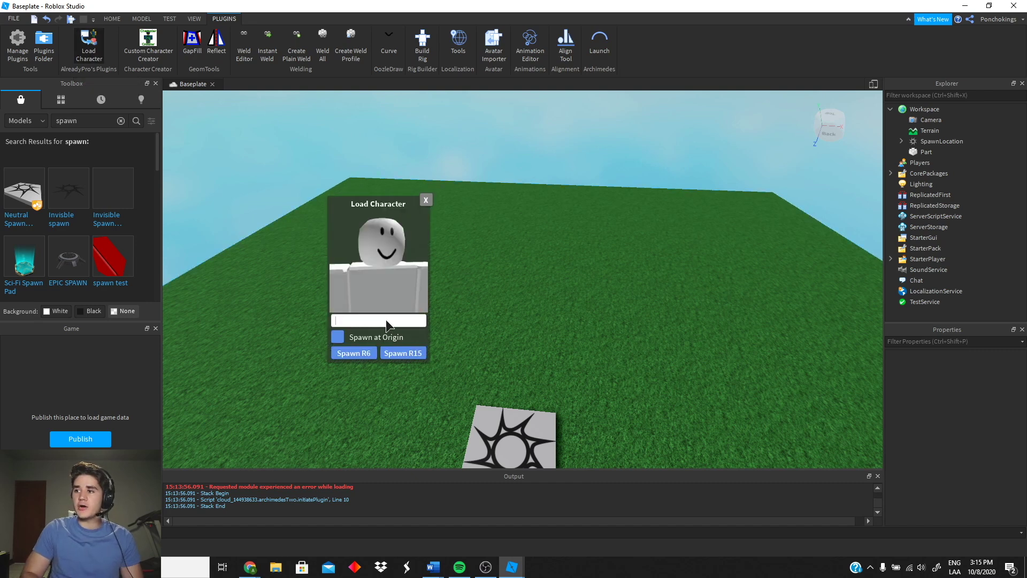
type("poncho")
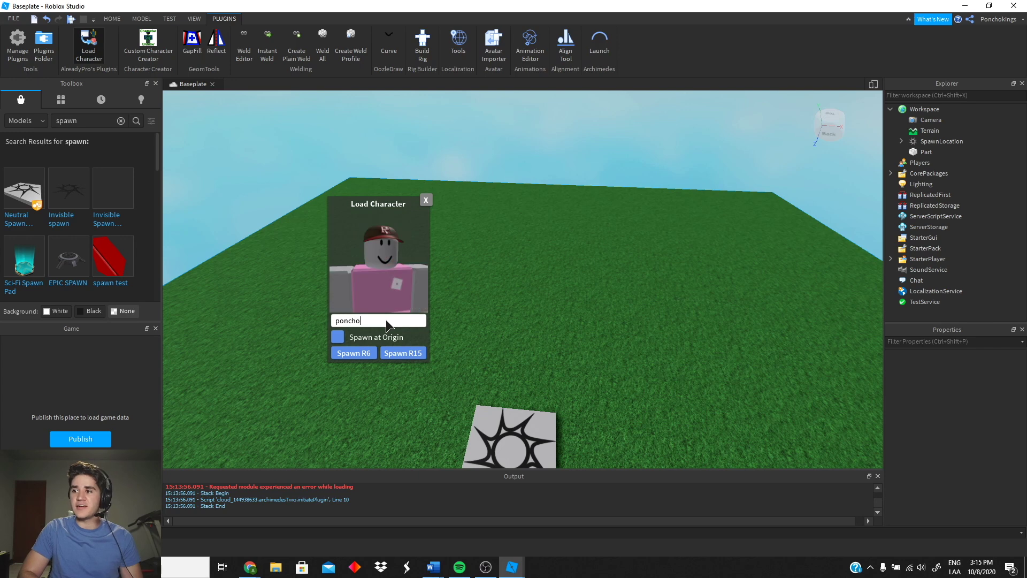
type("kings")
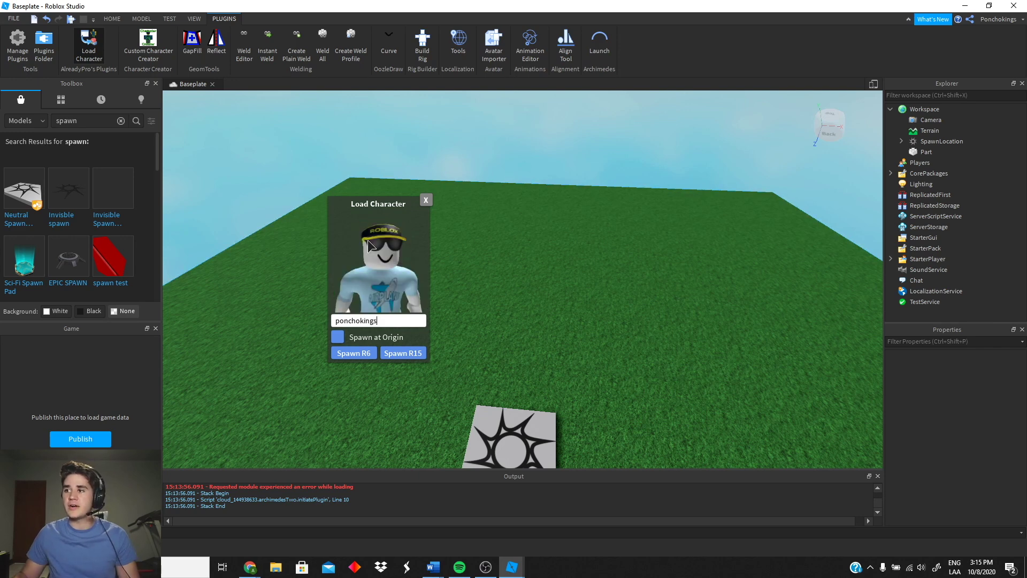
left_click(412, 355)
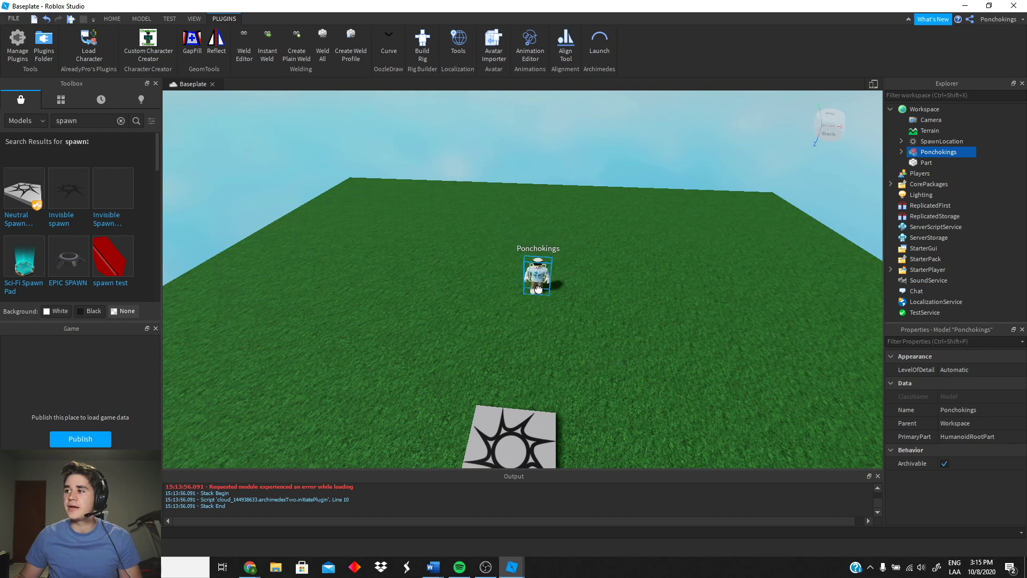
Insert a Script into the character model and rename it Animate.
left_click(574, 182)
scroll(576, 193, "down", 5)
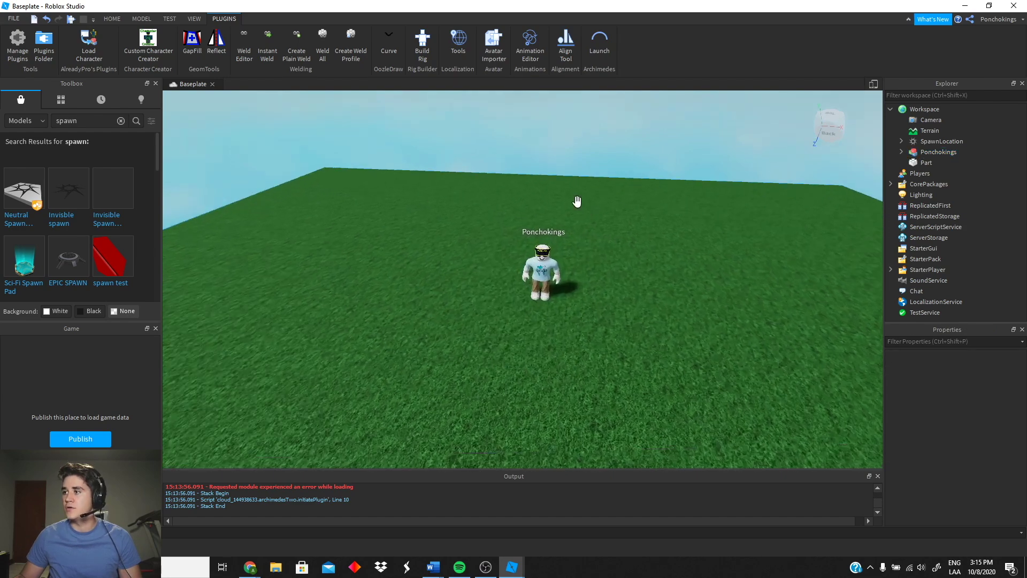
right_click(923, 154)
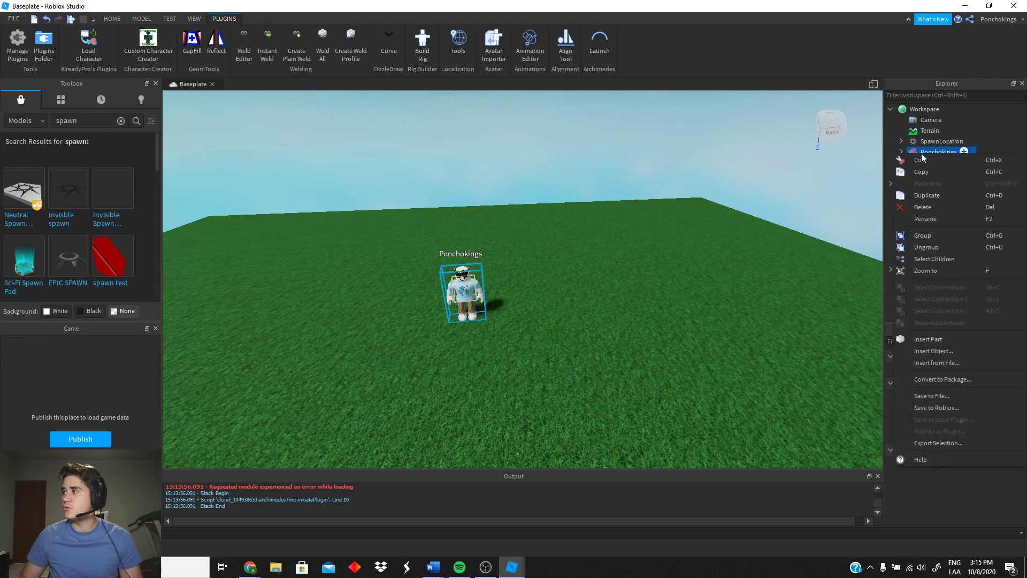
left_click(942, 350)
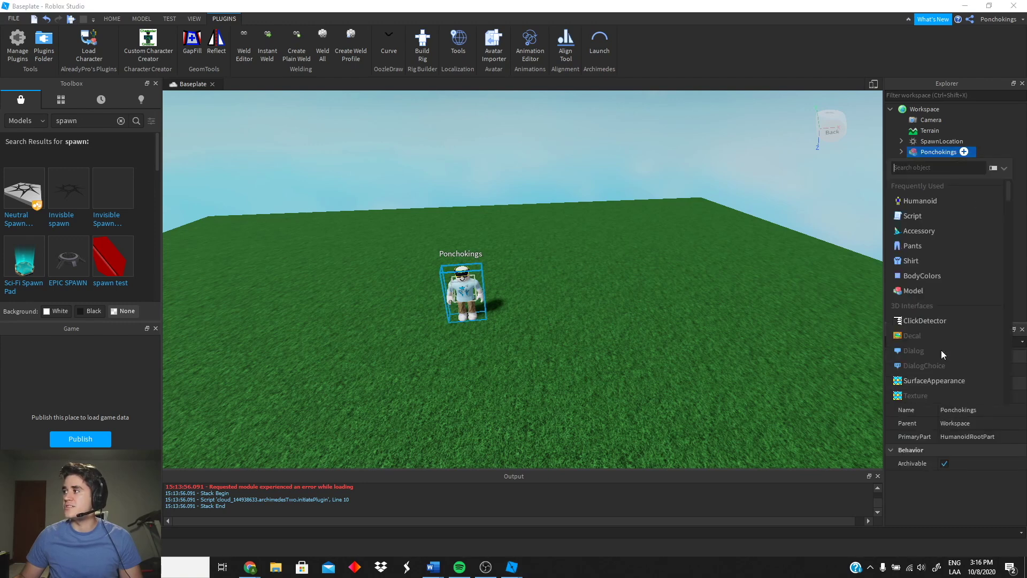
left_click(933, 199)
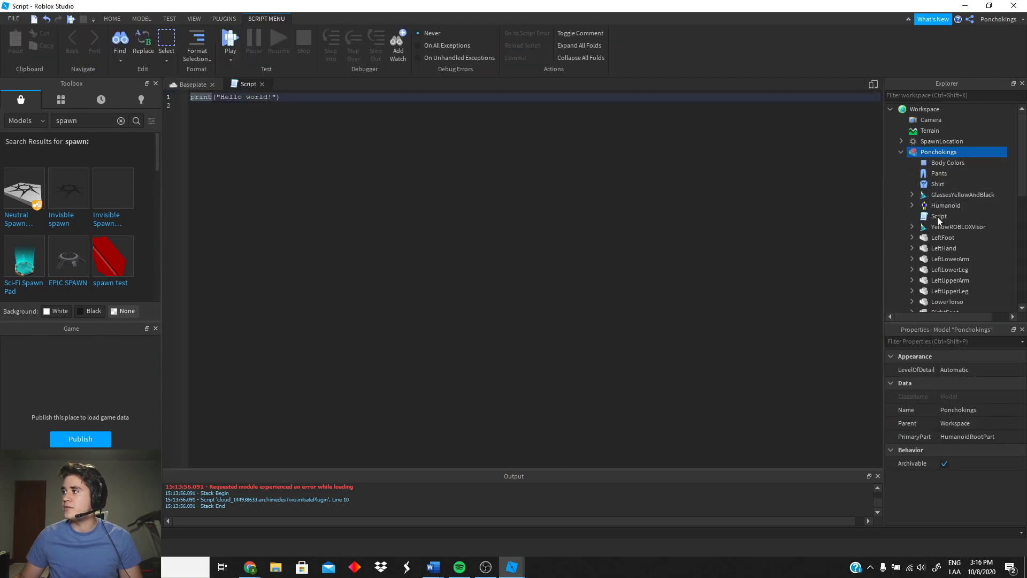
left_click(938, 217)
left_click(940, 217)
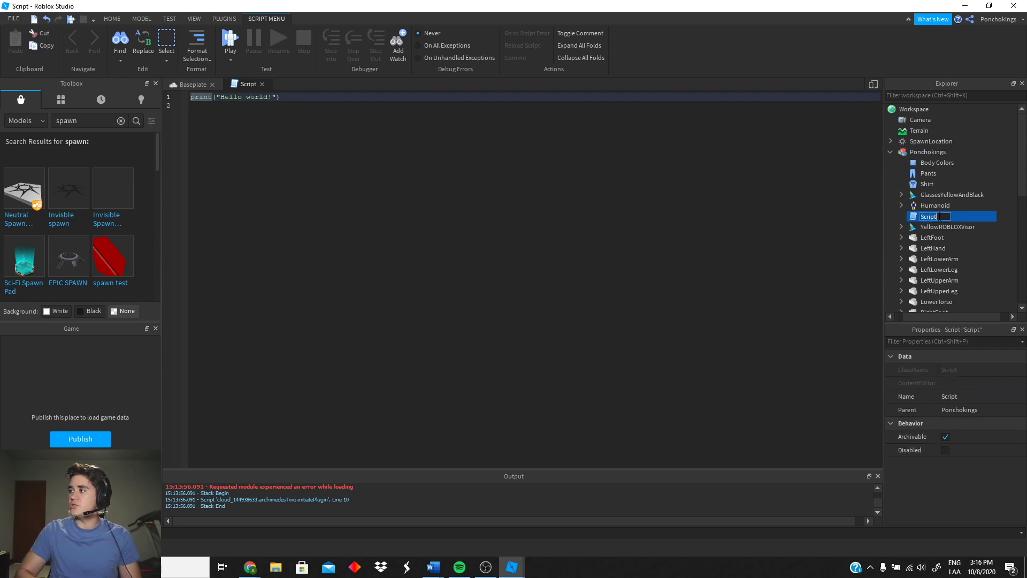
type("Animate")
key("Return")
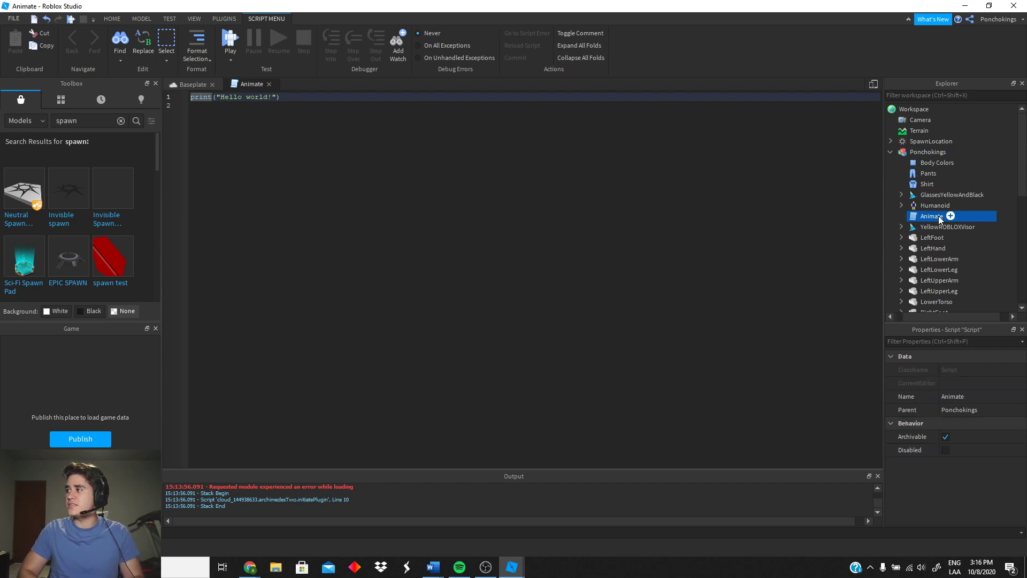
Add an Animation object inside Animate, then select the script's default print line.
right_click(927, 217)
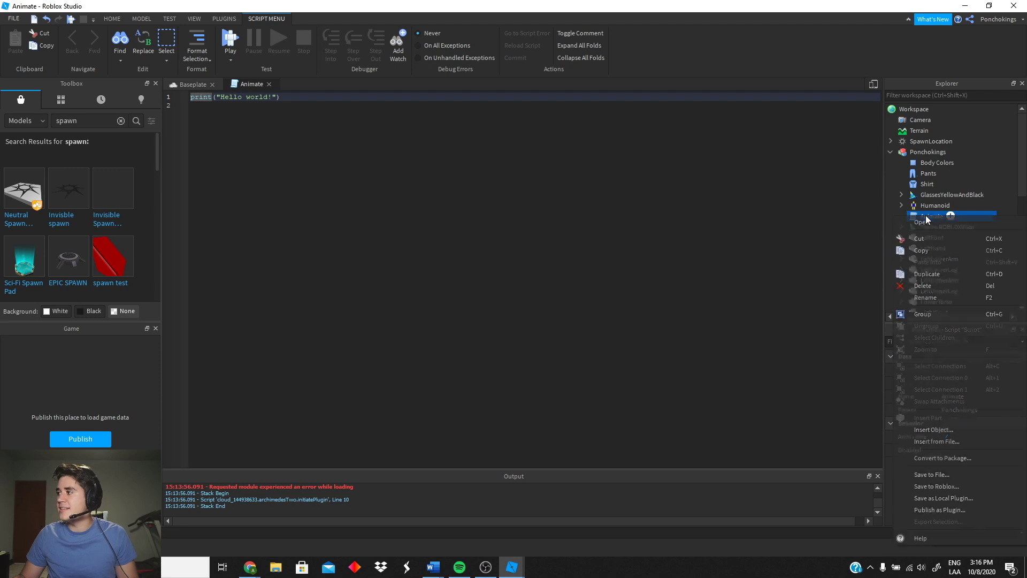
left_click(952, 429)
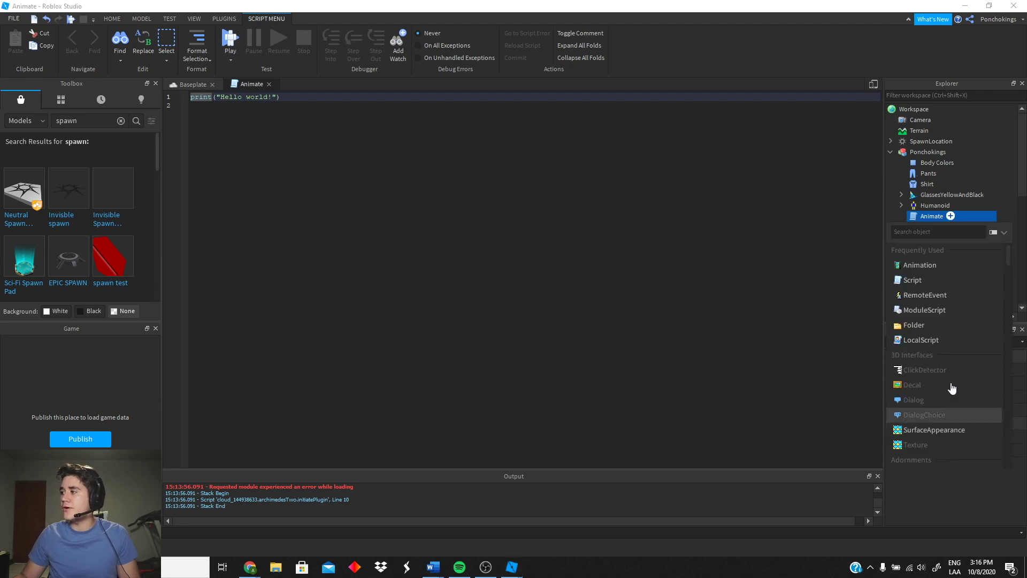
left_click(899, 264)
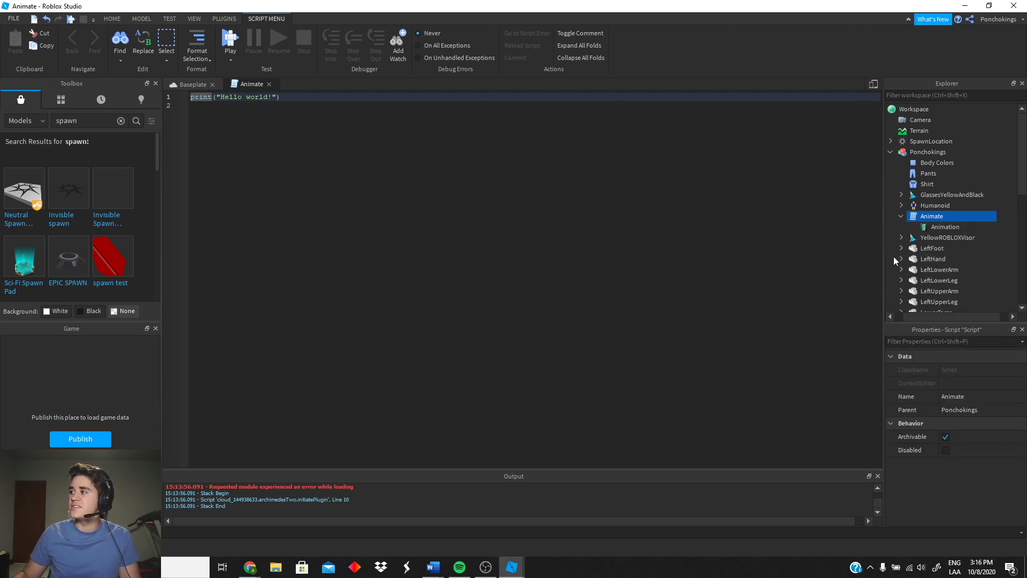
left_click(942, 226)
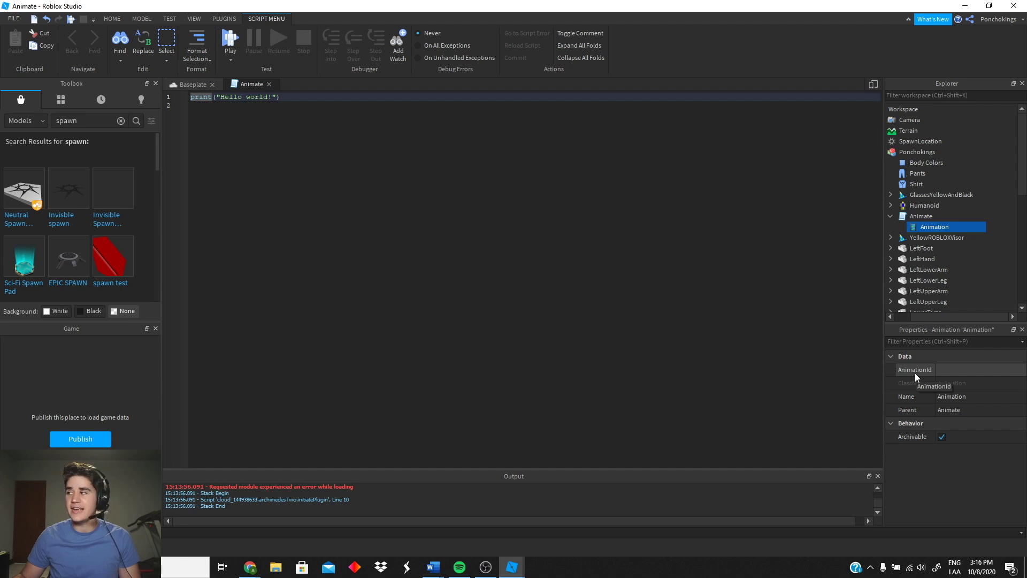
key("ctrl+a")
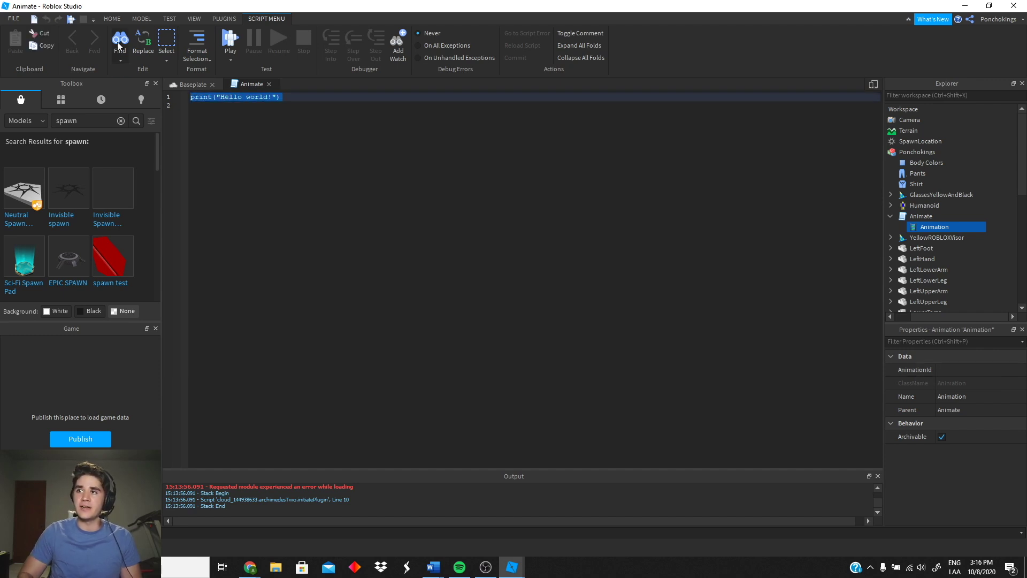
Replace the print line with a Humanoid controller and controller:LoadAnimation(script.Animation):Play().
key("Return")
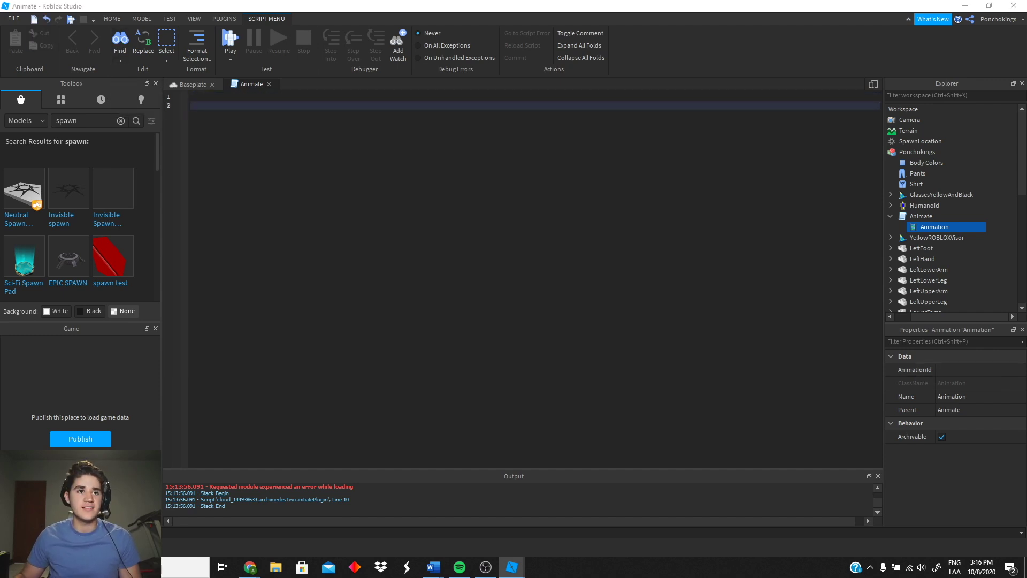
left_click(307, 110)
type("local c")
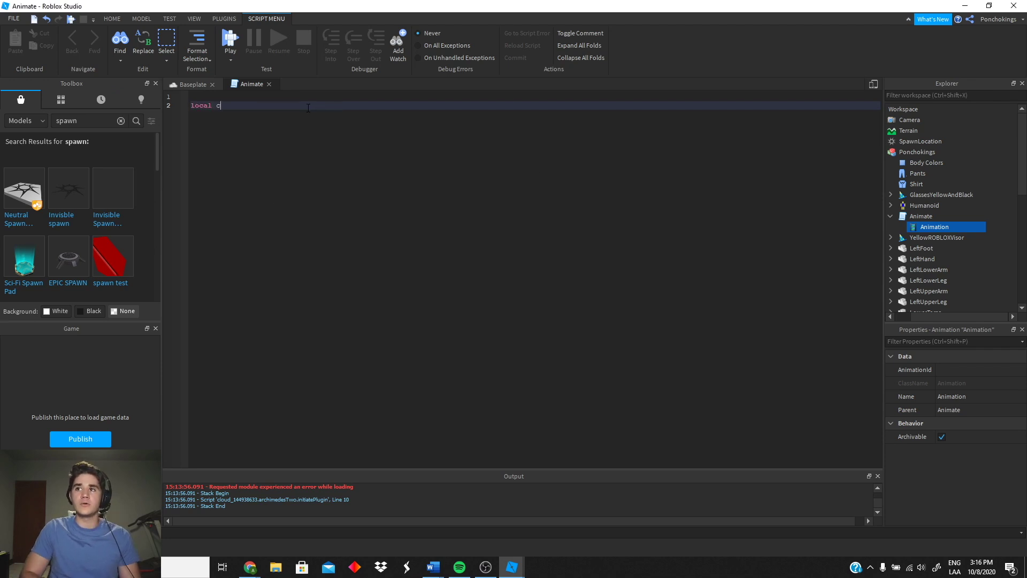
type("ontroller = script.p")
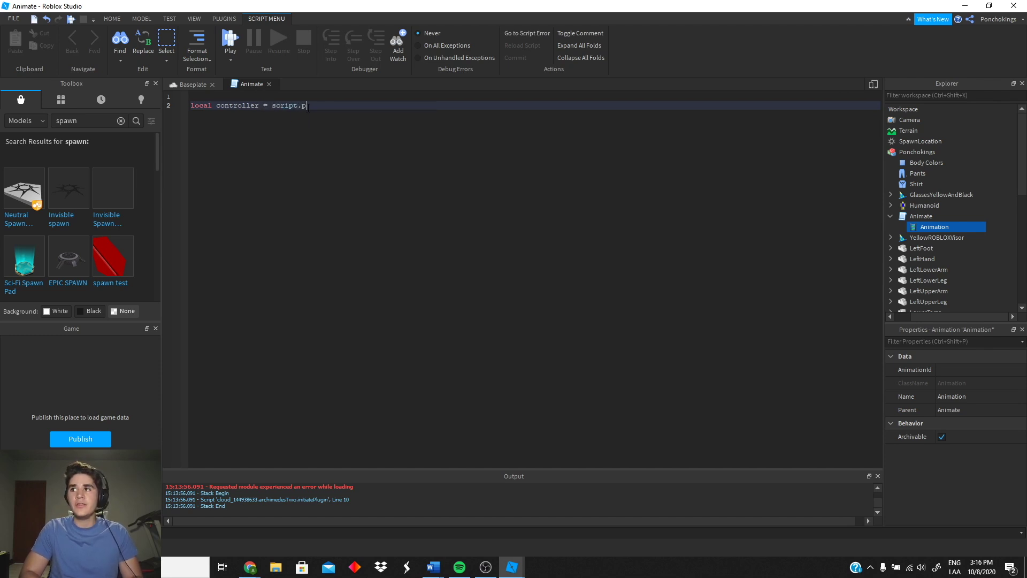
type("arent.hu")
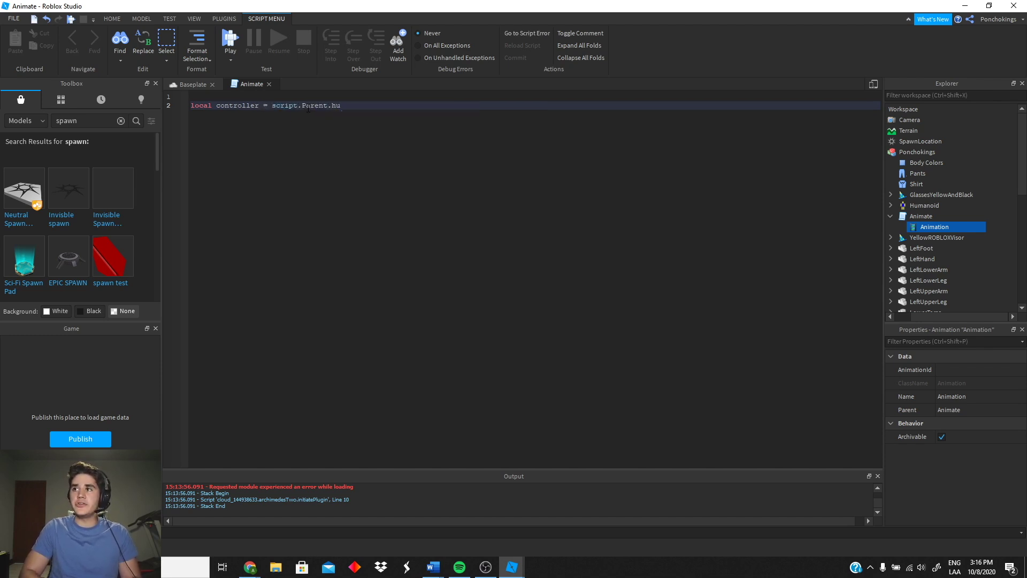
key("Return")
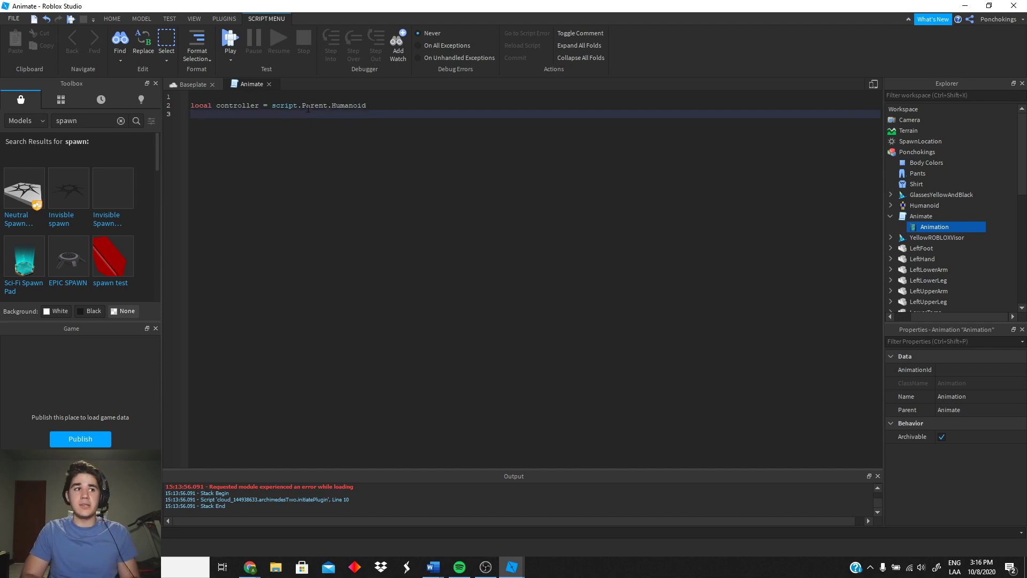
type("controller")
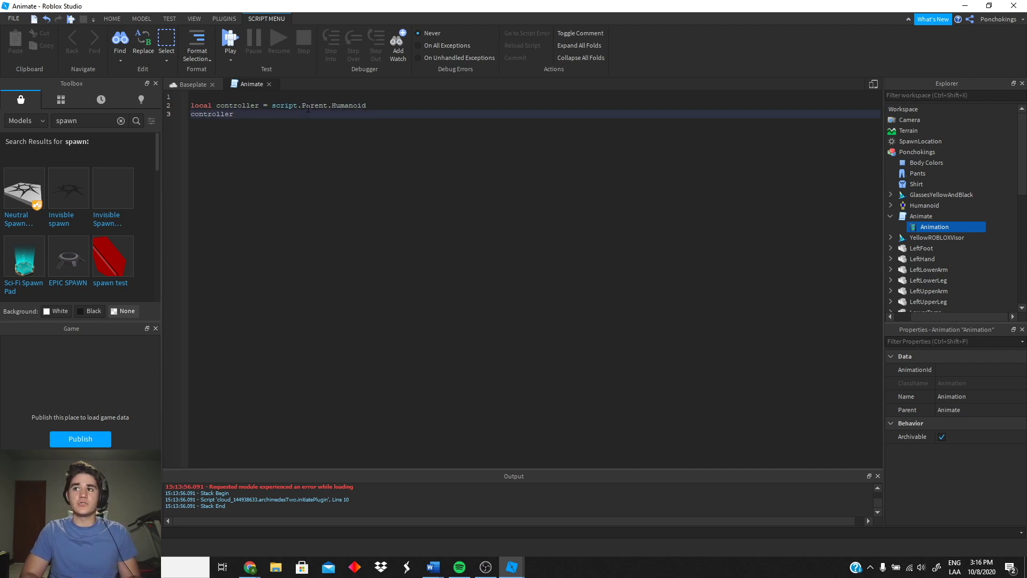
type(":LoadAnimation(")
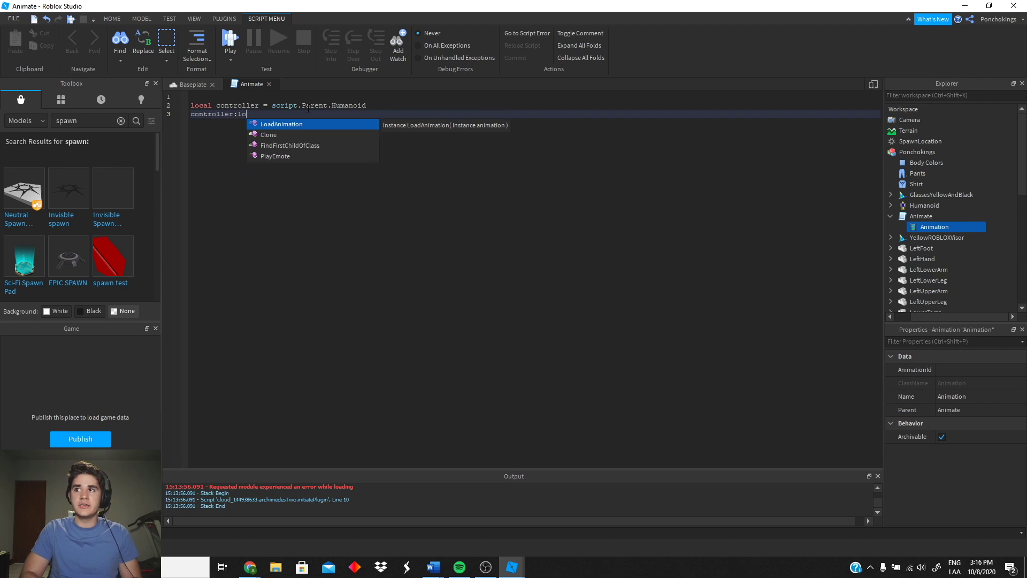
type("script.an")
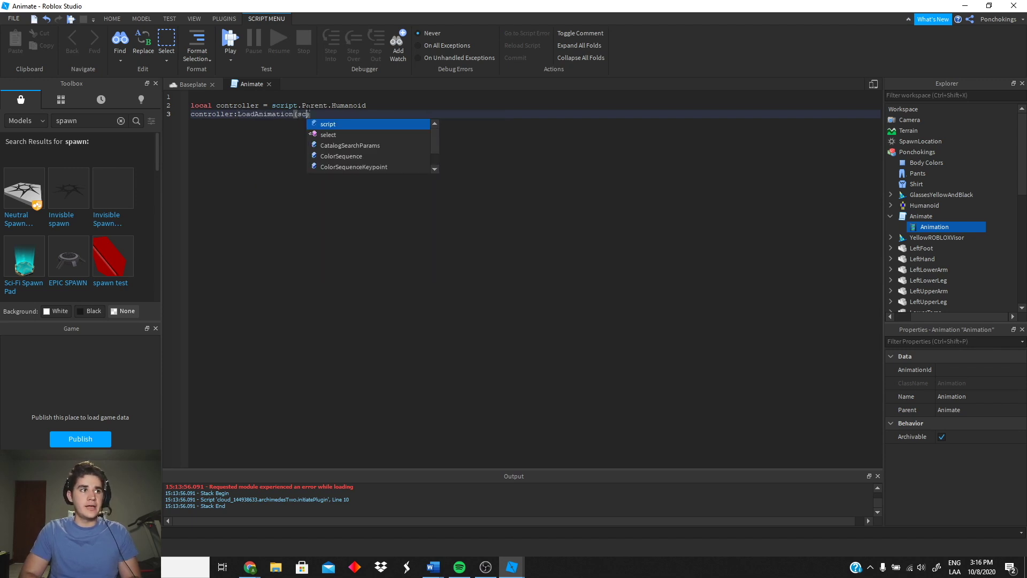
key("Tab")
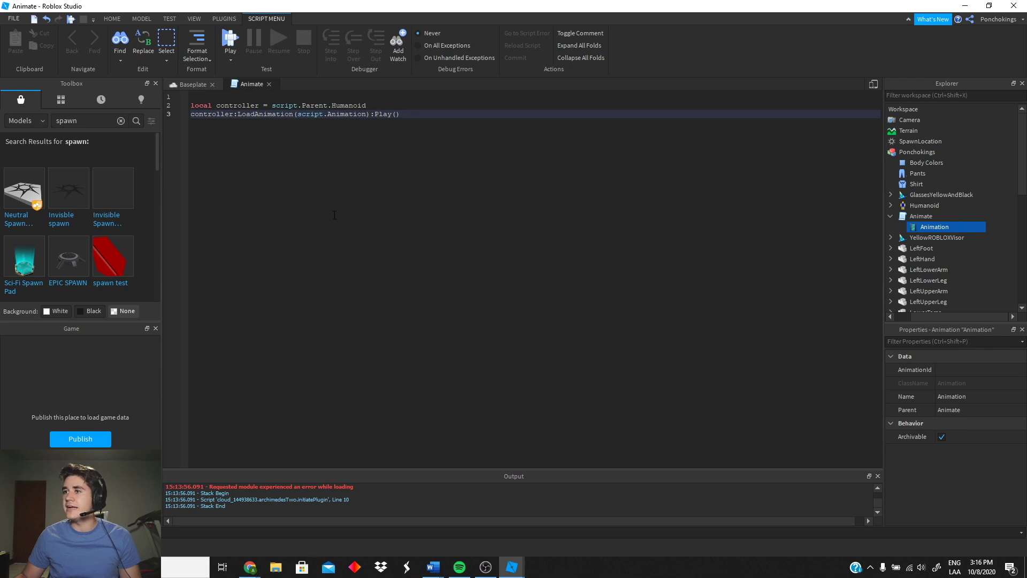
Insert blank lines at the top of the Animate script above the code.
left_click(237, 97)
key("Return")
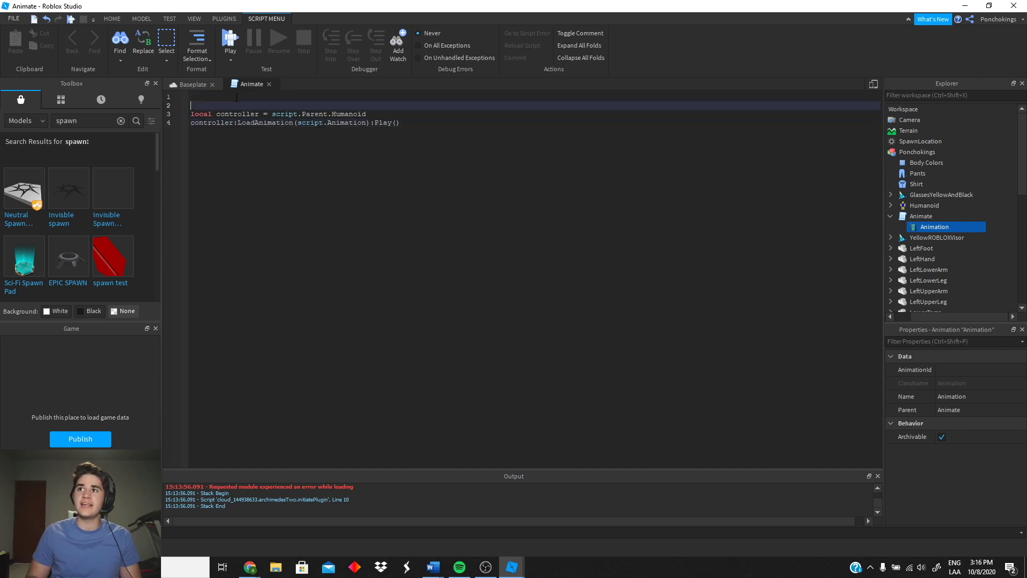
key("Return")
key("Up")
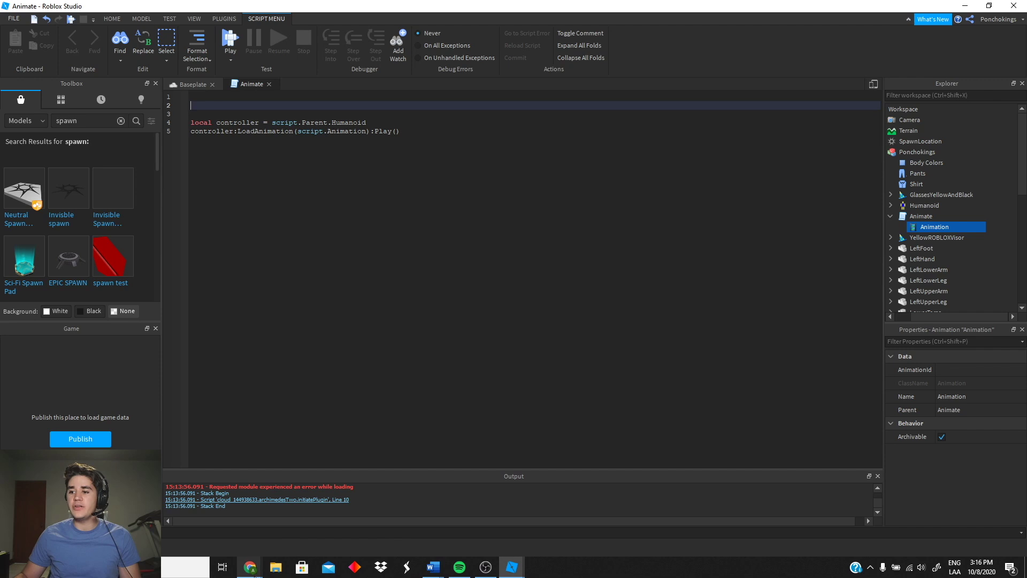
In Chrome, browse the Avatar Shop's Emotes category and scroll to the Top Rock emote.
mouse_move(250, 567)
left_click(272, 525)
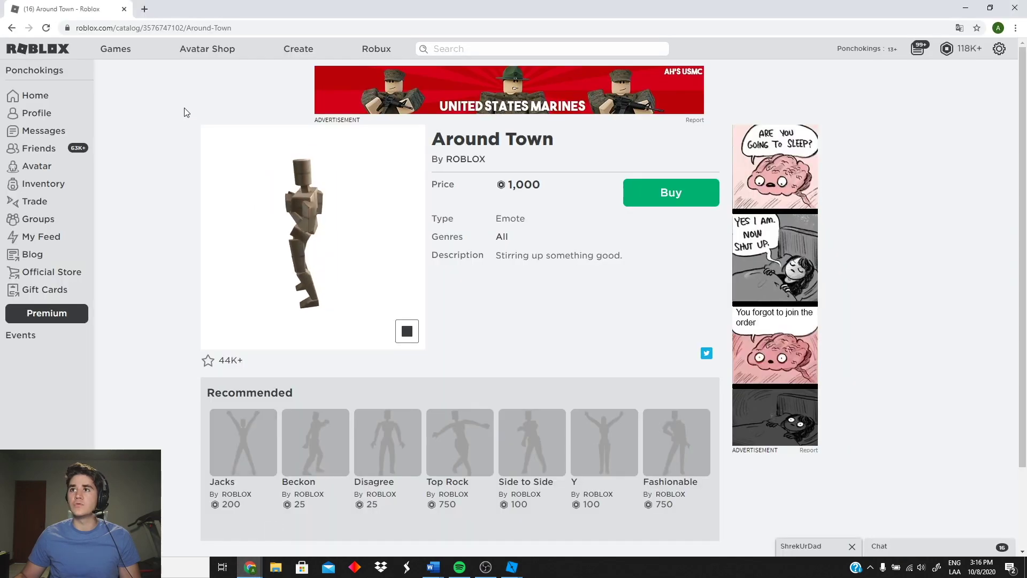
left_click(209, 53)
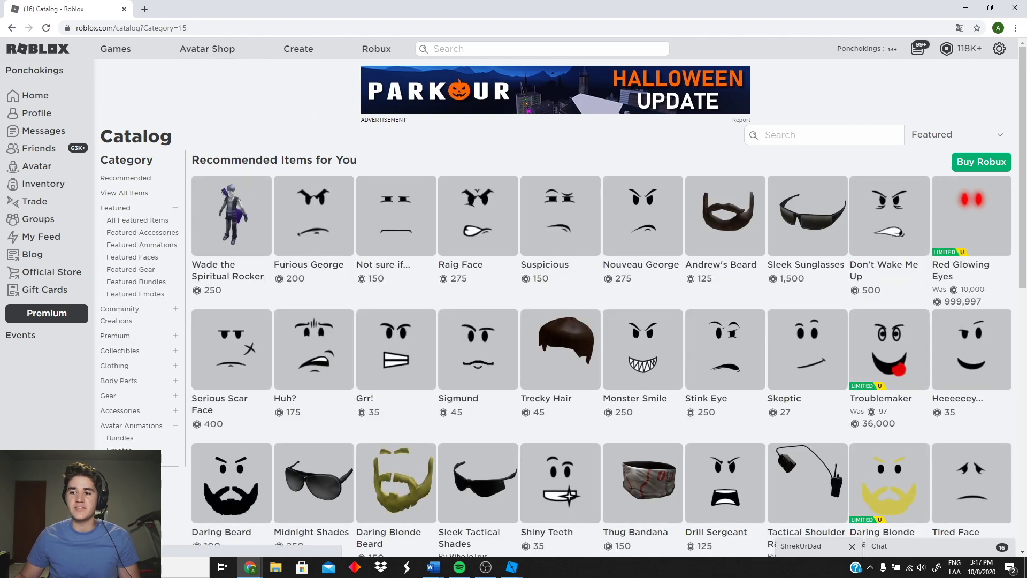
left_click(119, 450)
scroll(728, 241, "down", 5)
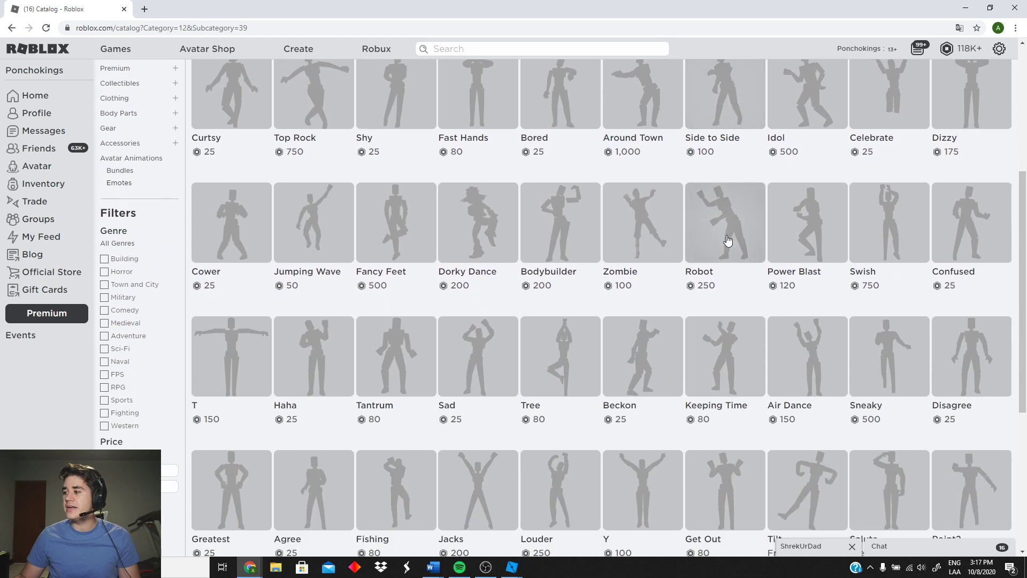
scroll(707, 235, "up", 5)
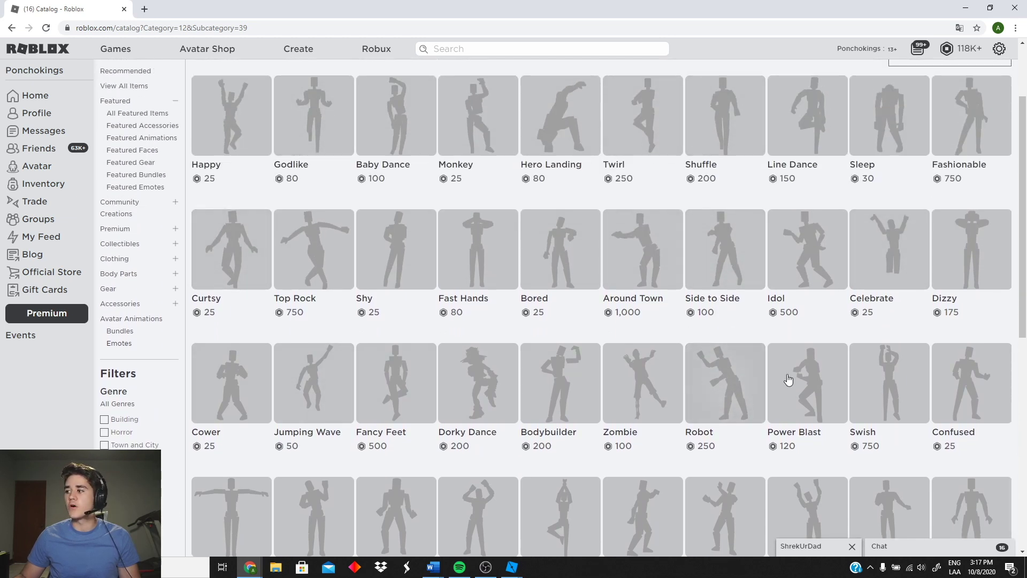
scroll(856, 465, "up", 2)
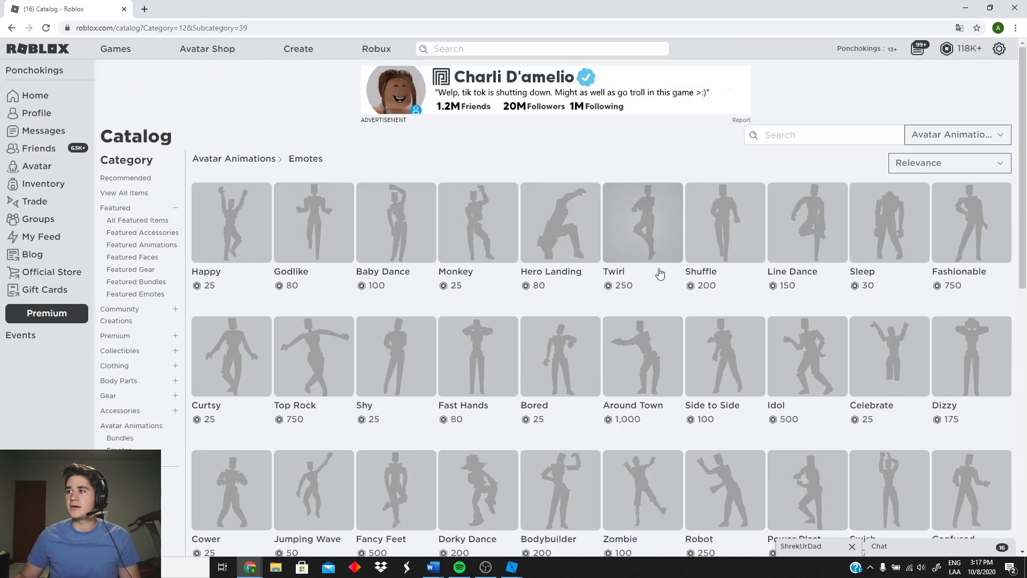
scroll(660, 274, "down", 3)
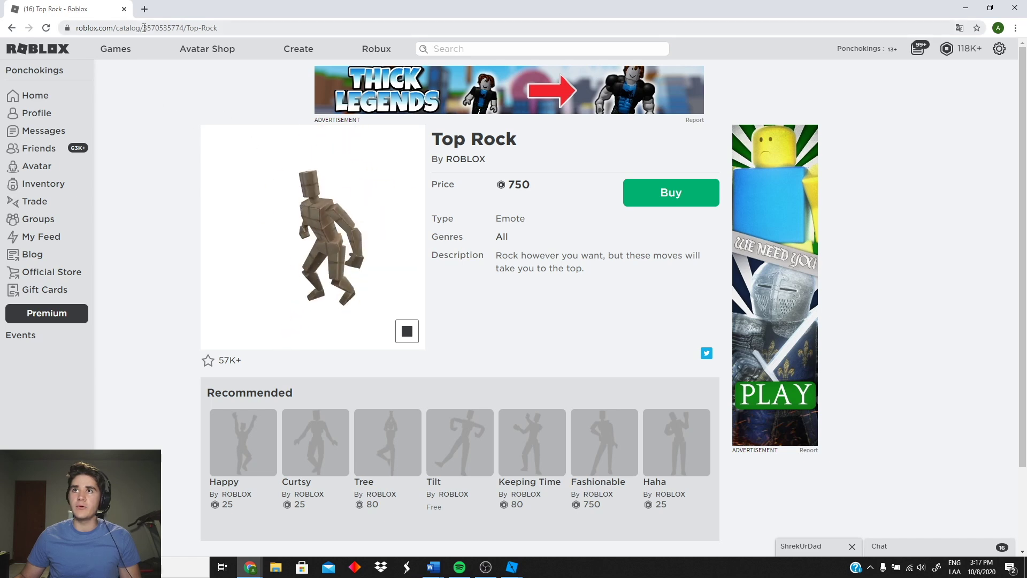
left_click_drag(145, 27, 186, 28)
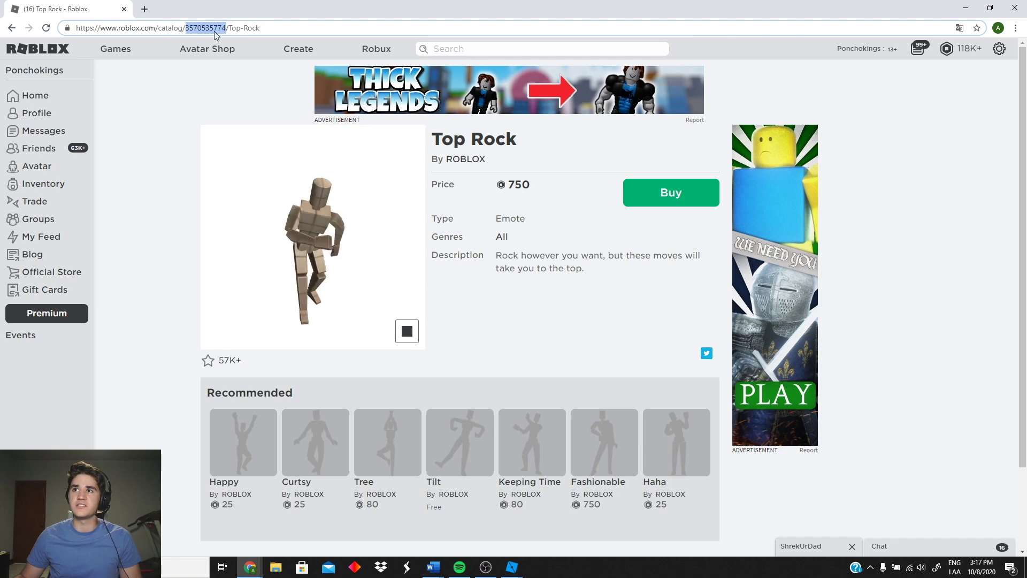
left_click(512, 567)
mouse_move(474, 533)
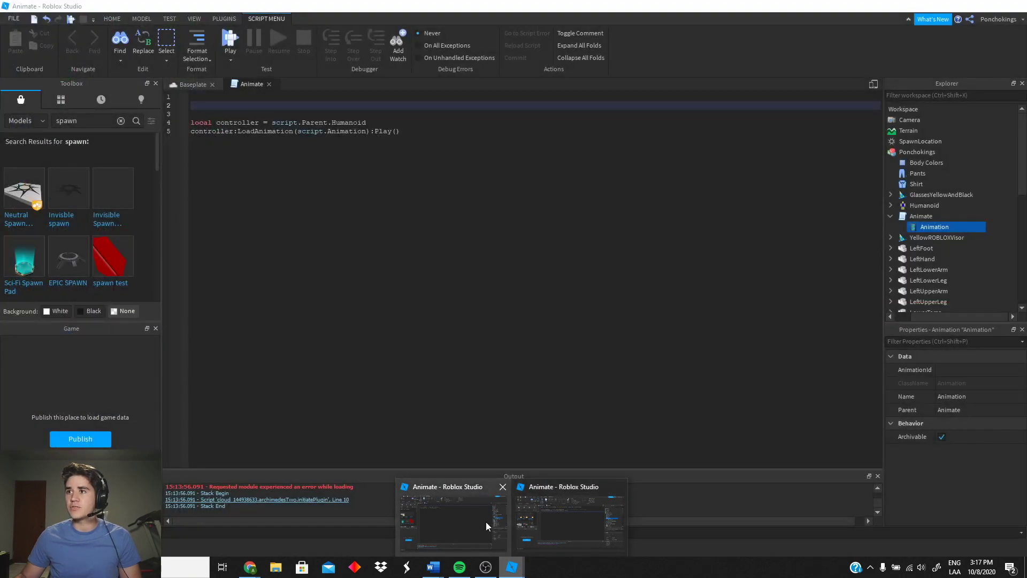
left_click(484, 522)
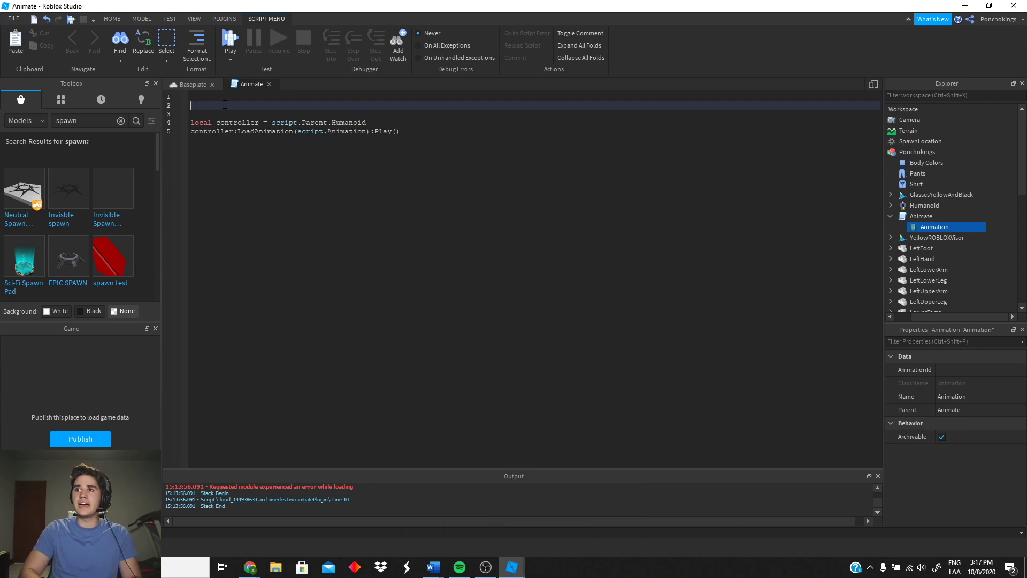
type("local animationId = 3570535774")
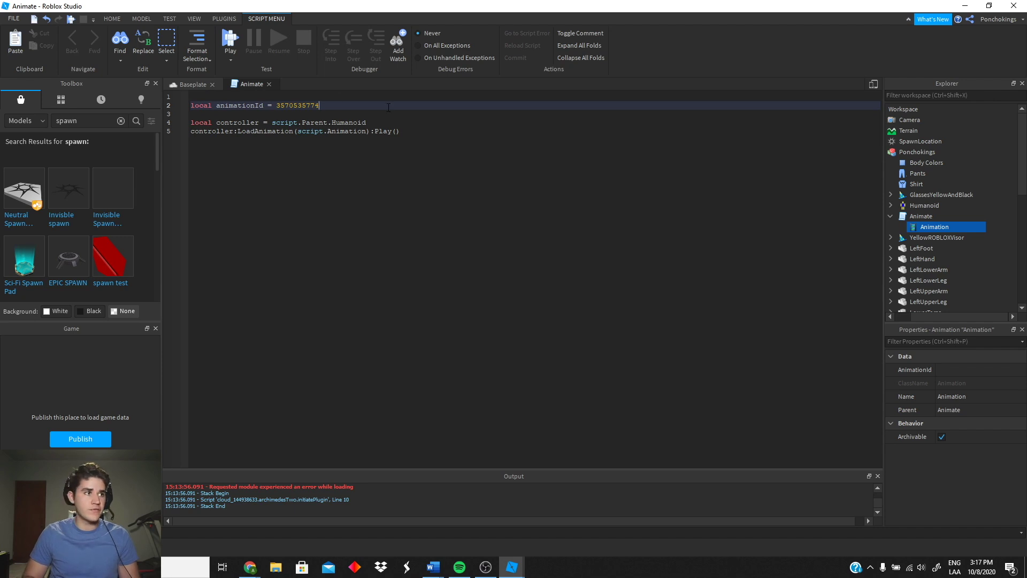
key("Return")
key("Return")
Write game.InsertService:LoadAsset(animationId).Parent = game.ReplicatedStorage using autocomplete.
type("game")
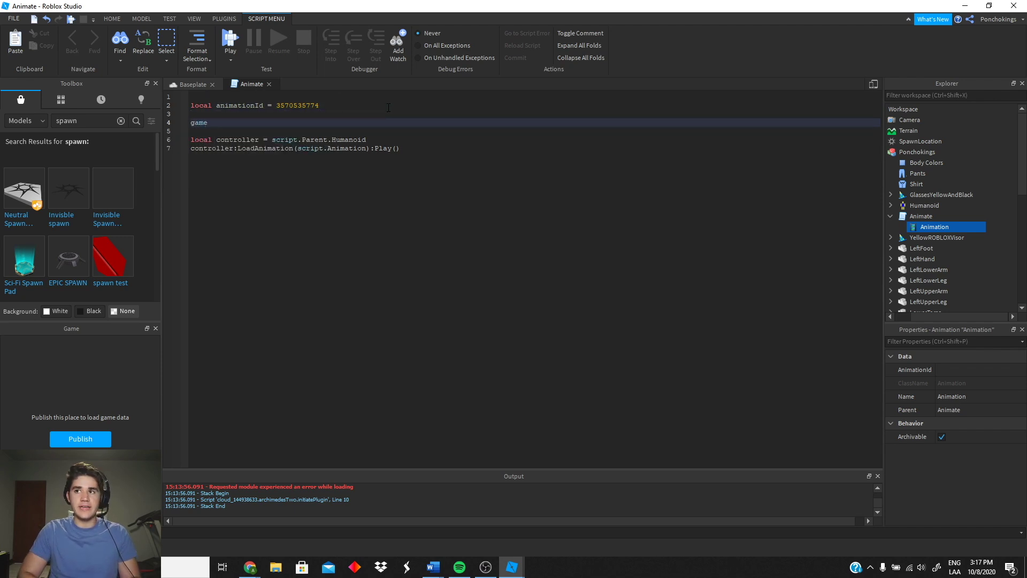
type(".insertse")
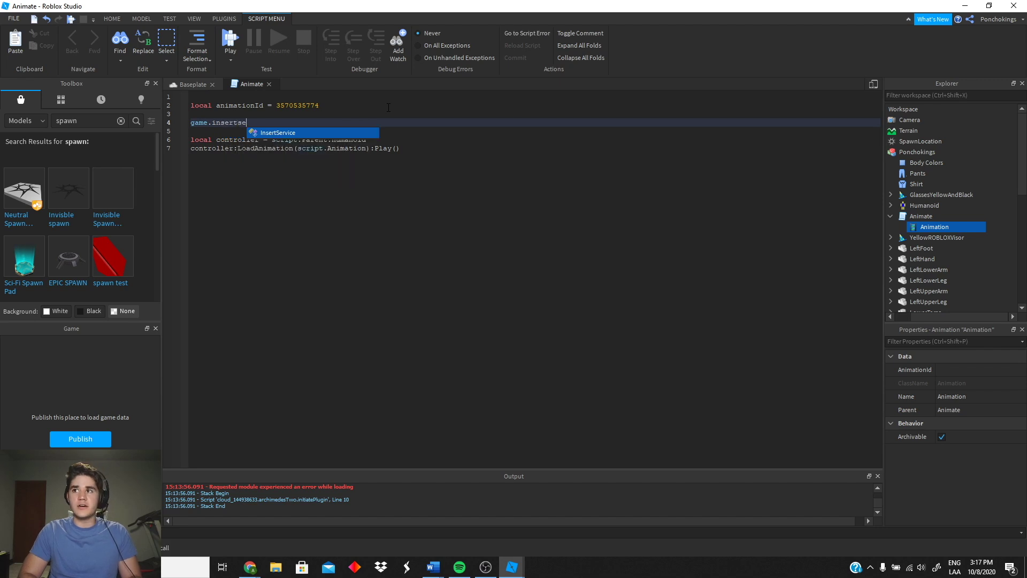
key("Tab")
type(":lo")
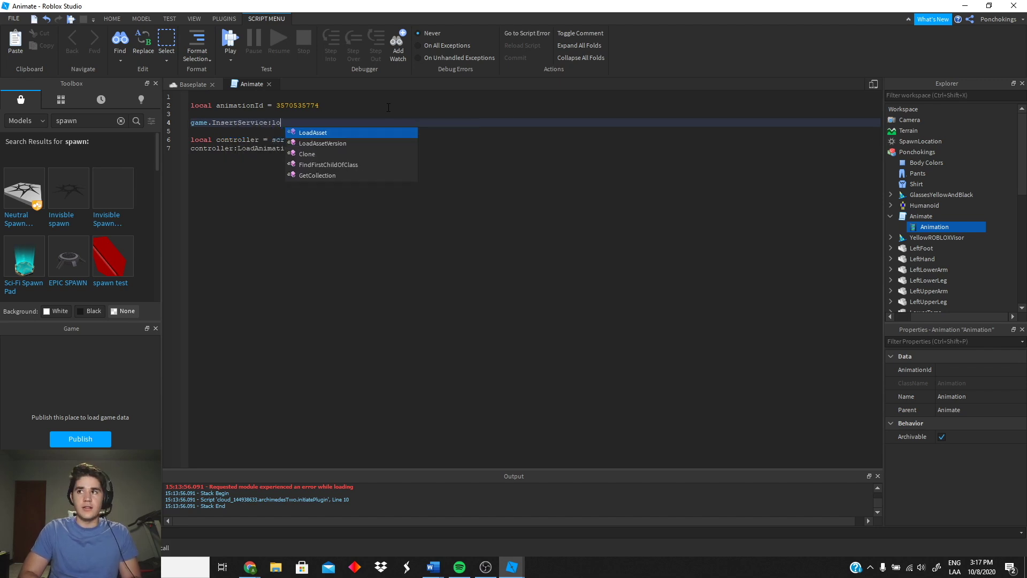
key("Tab")
type("(")
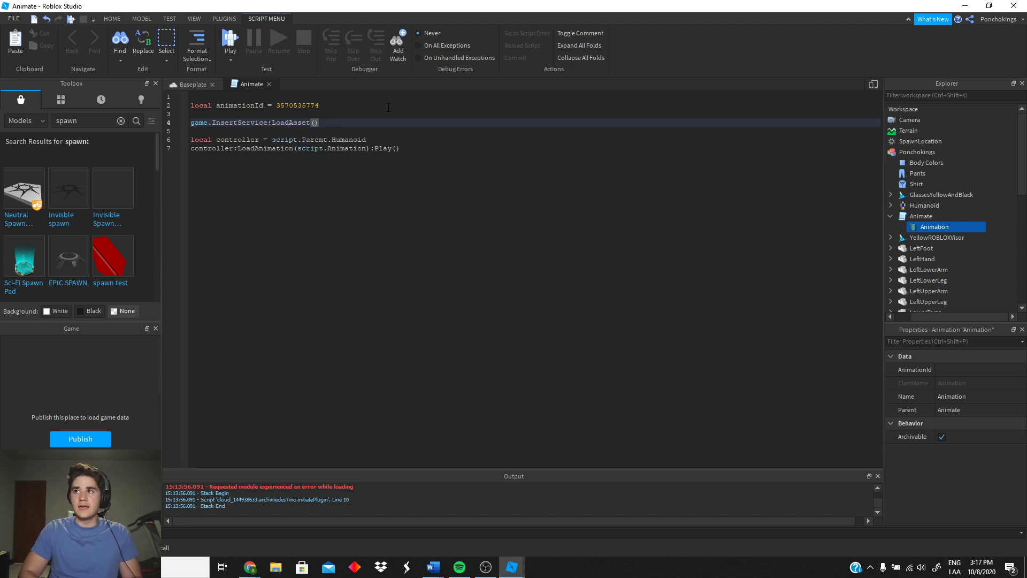
type("ani")
key("Tab")
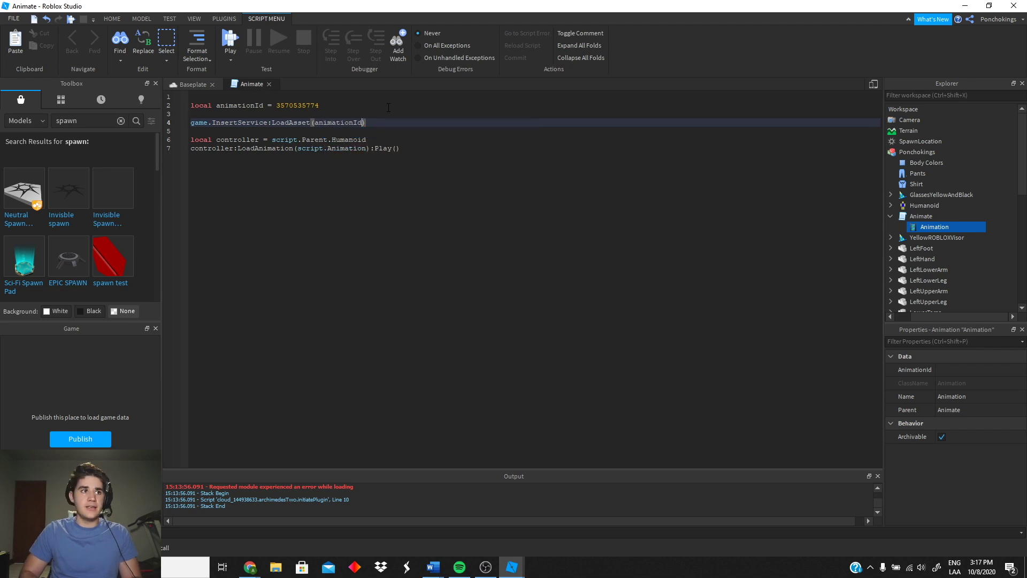
type(".Parent = game.rep")
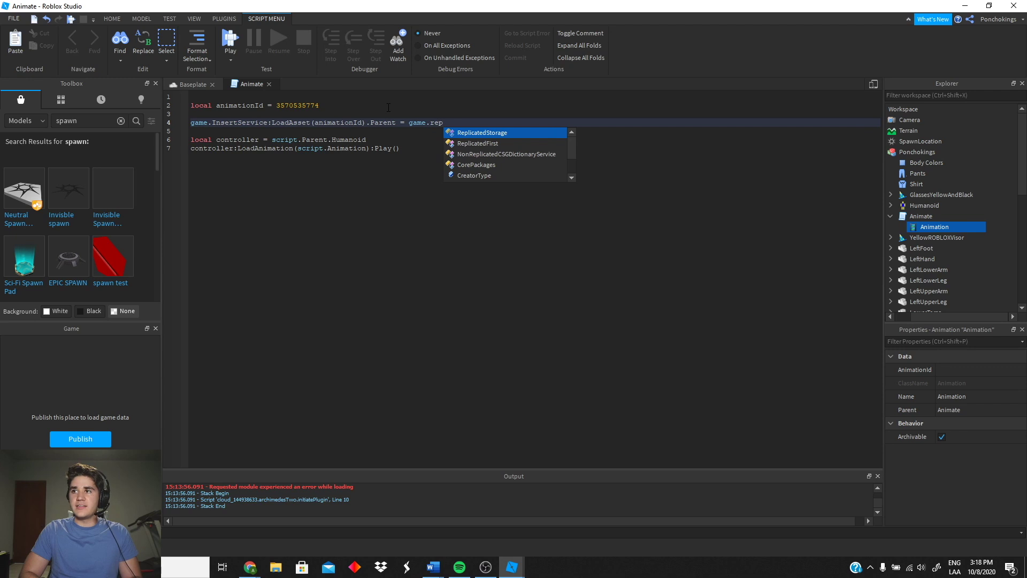
key("Tab")
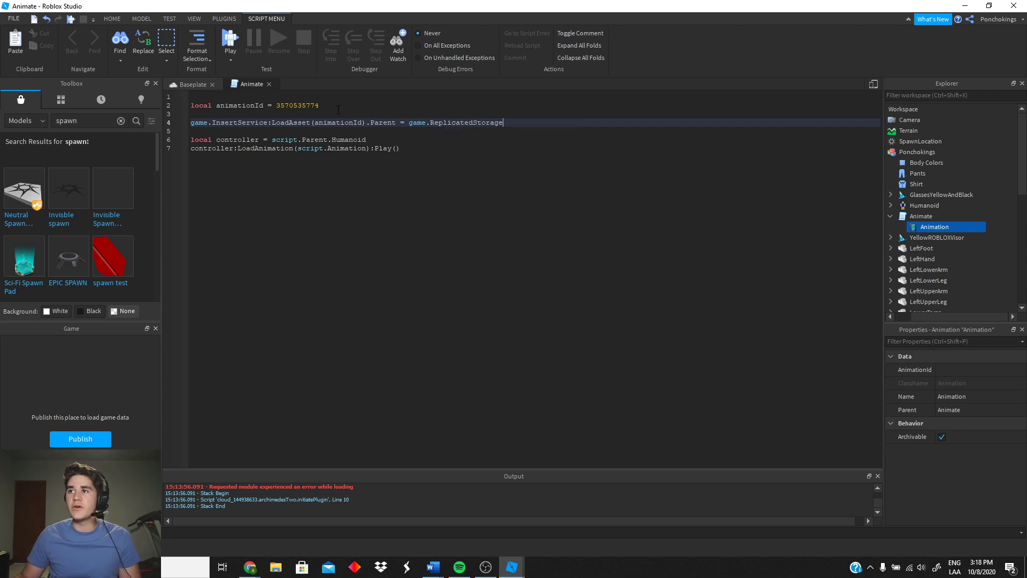
Highlight the animation ID and the new LoadAsset line to review them.
left_click_drag(329, 106, 278, 108)
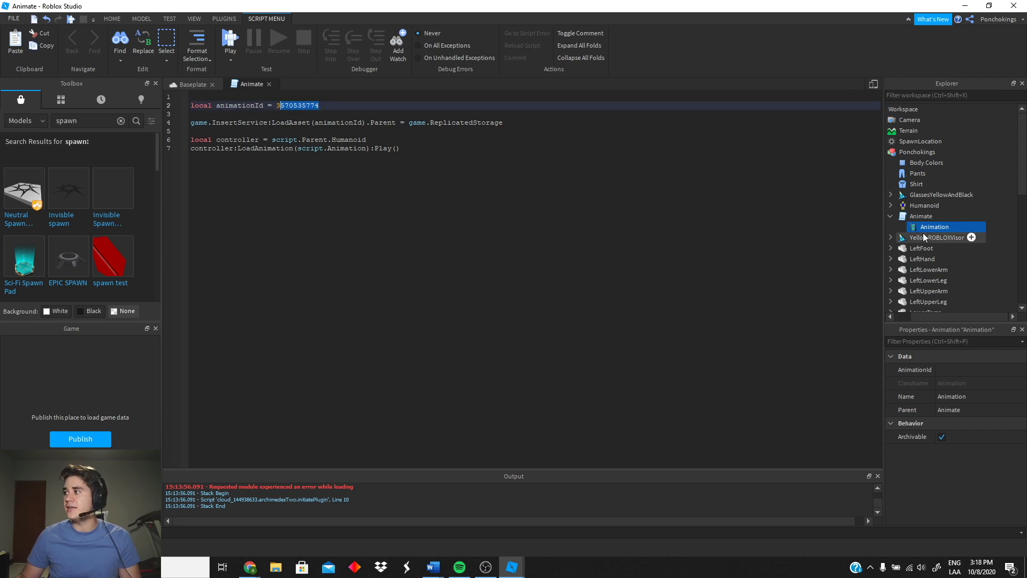
left_click(354, 125)
left_click(320, 114)
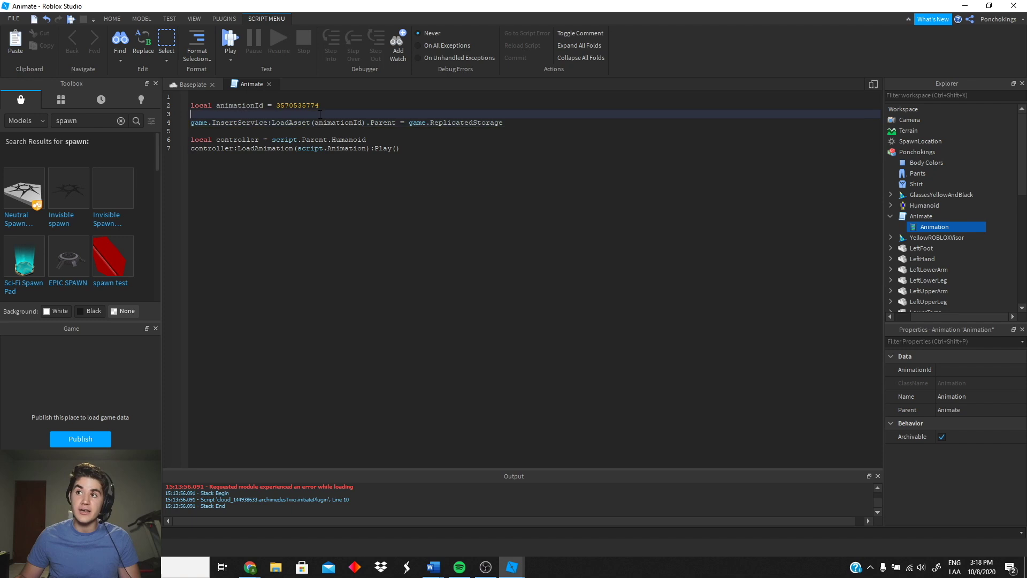
left_click_drag(191, 122, 471, 123)
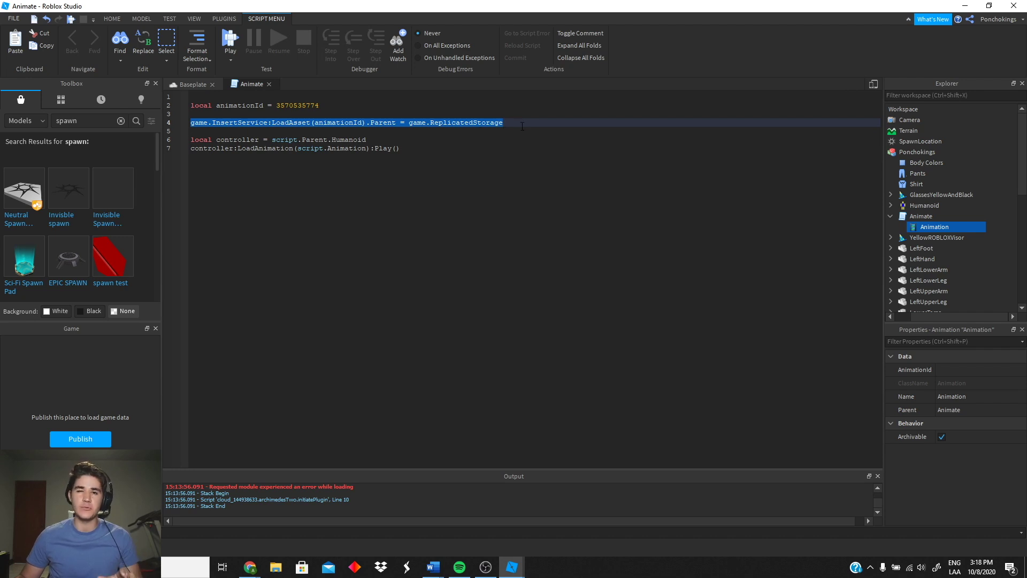
left_click(522, 126)
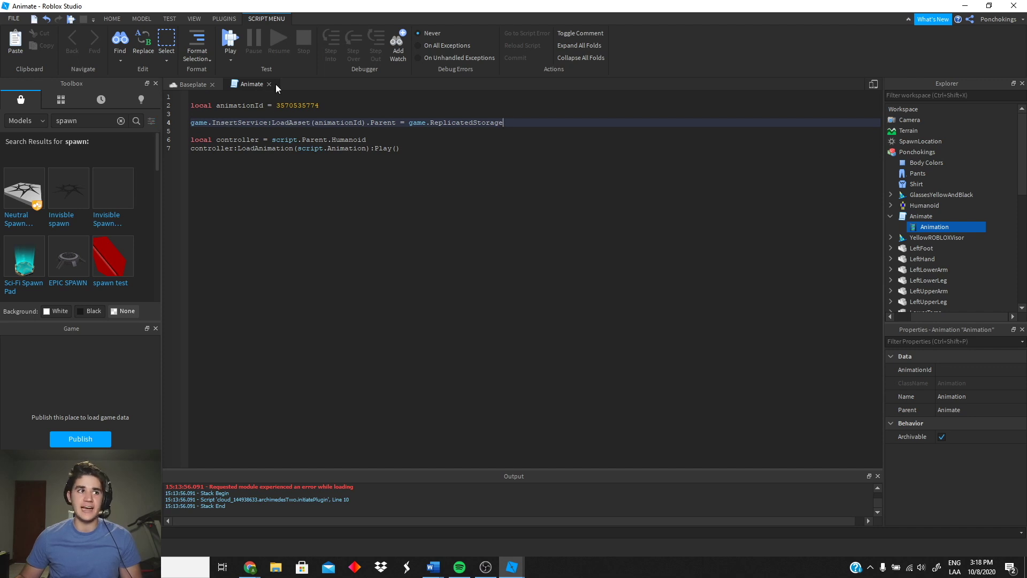
Start a playtest and walk the character forward and back.
left_click(230, 42)
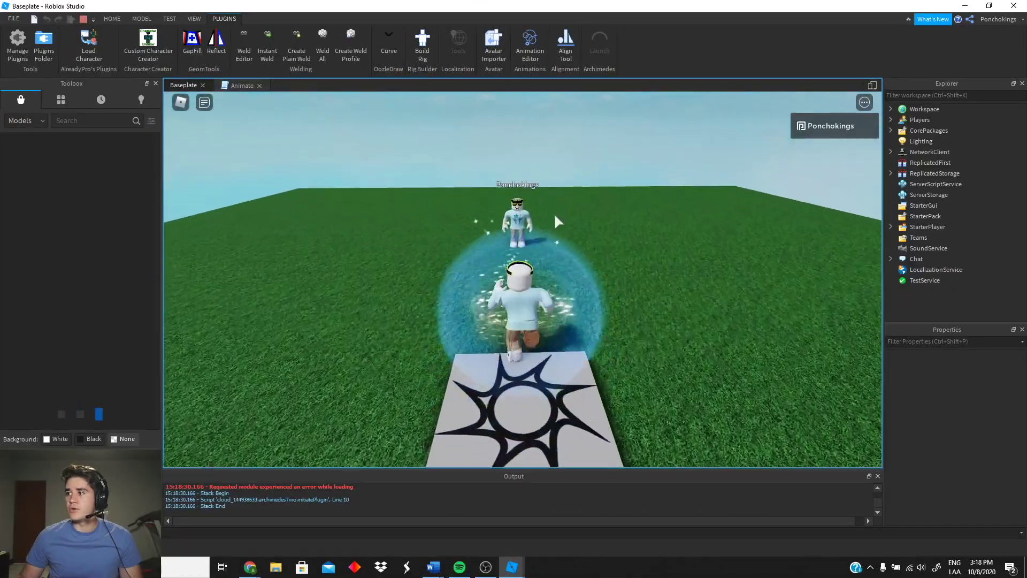
key("w")
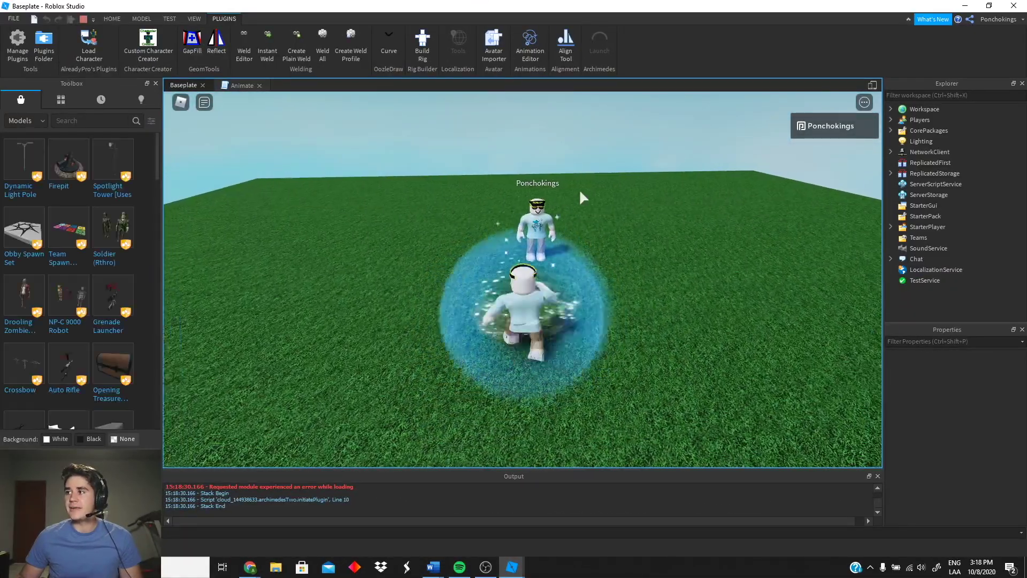
key("s")
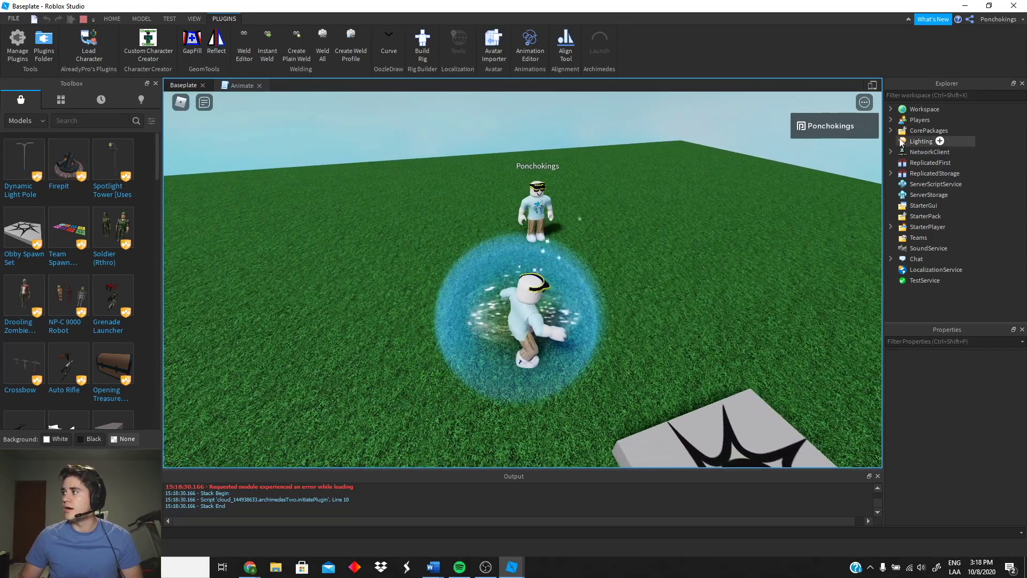
left_click(891, 174)
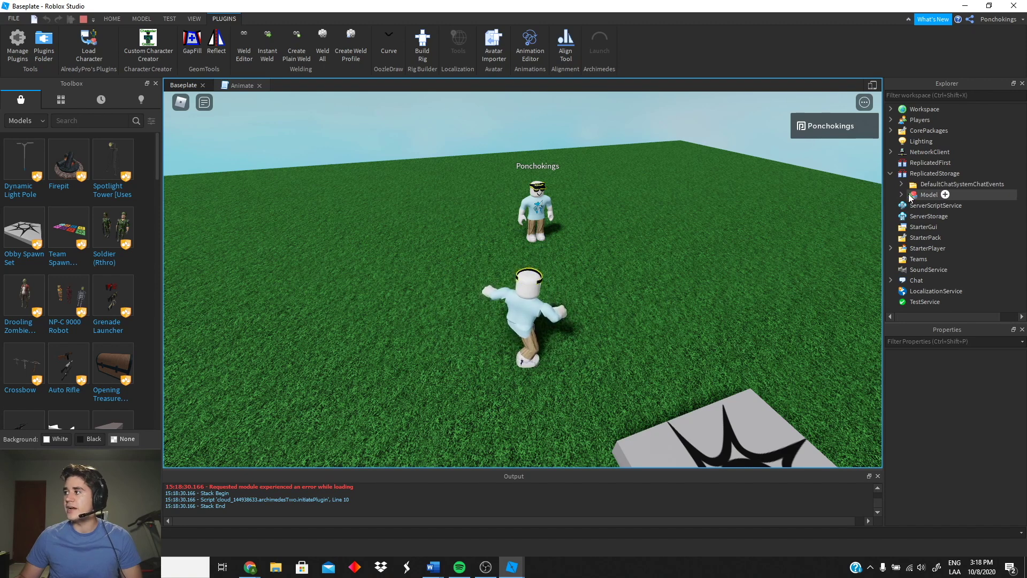
left_click(903, 195)
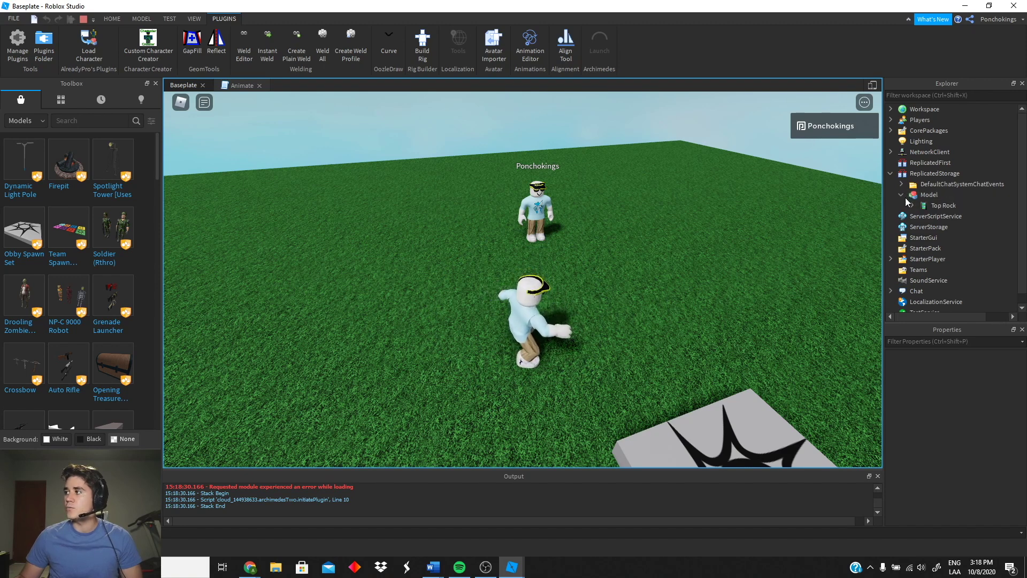
left_click(941, 206)
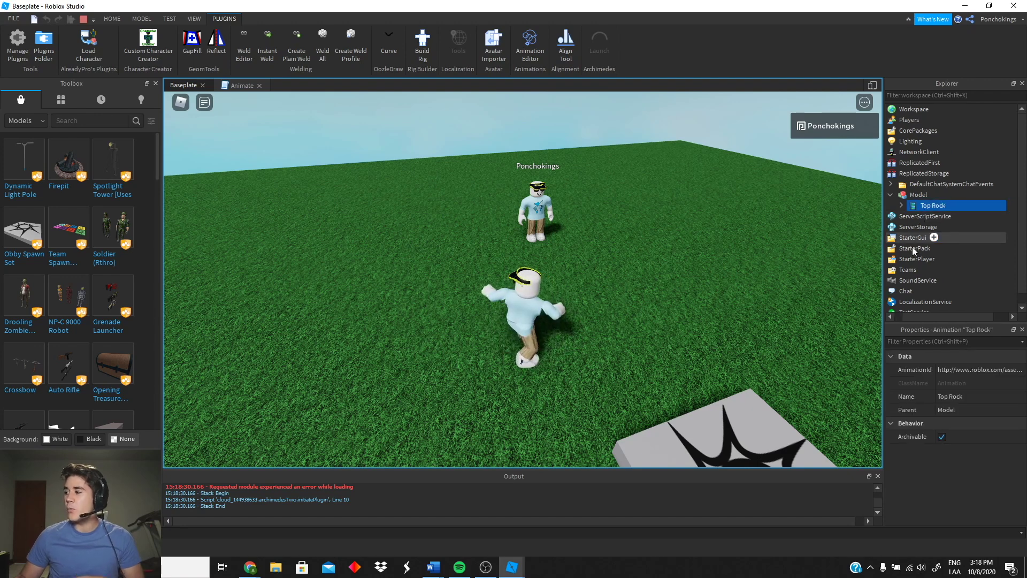
left_click(959, 368)
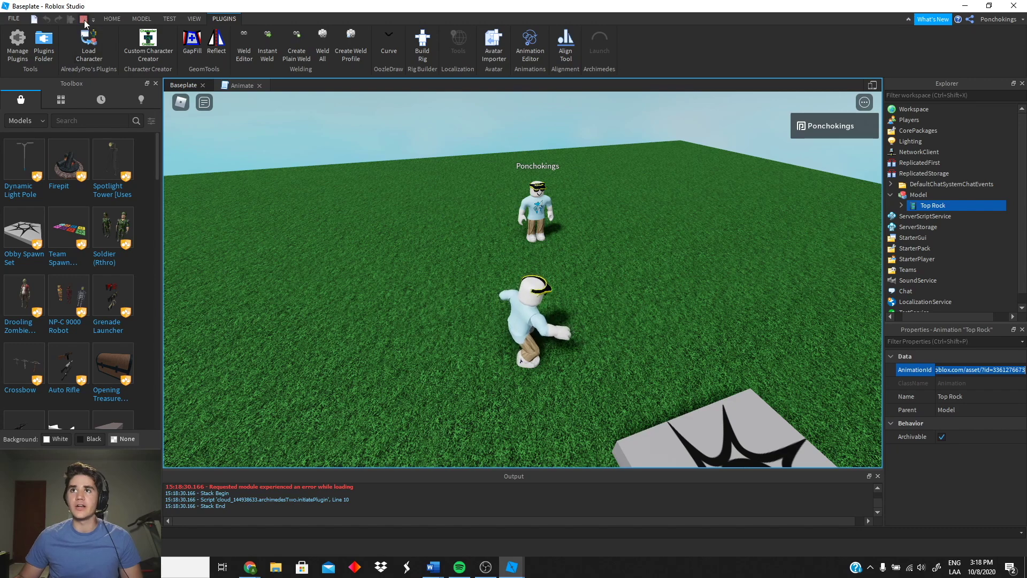
Stop the playtest and paste the Top Rock asset URL into Animate's Animation AnimationId.
left_click(83, 21)
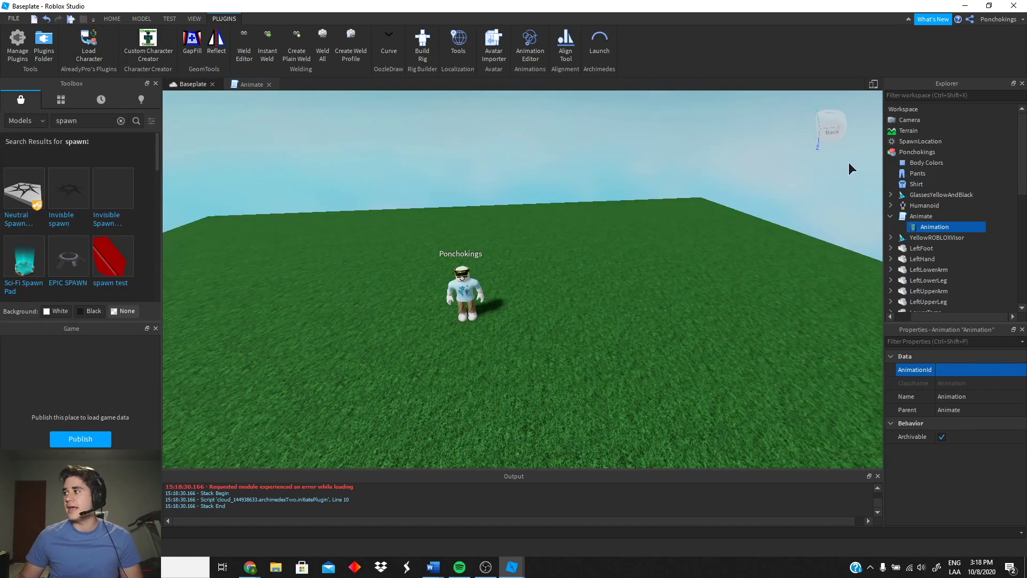
left_click(917, 218)
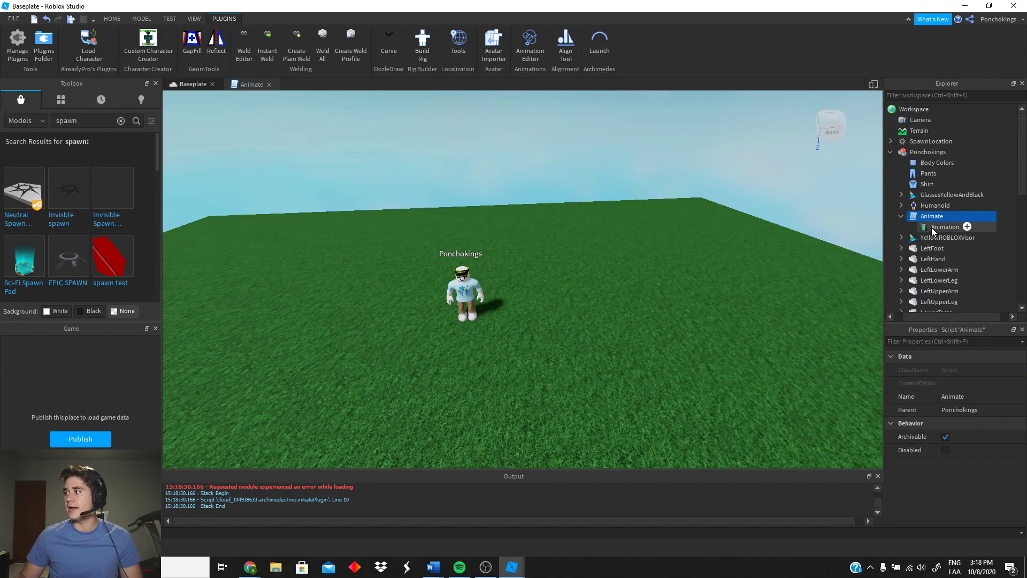
left_click(933, 228)
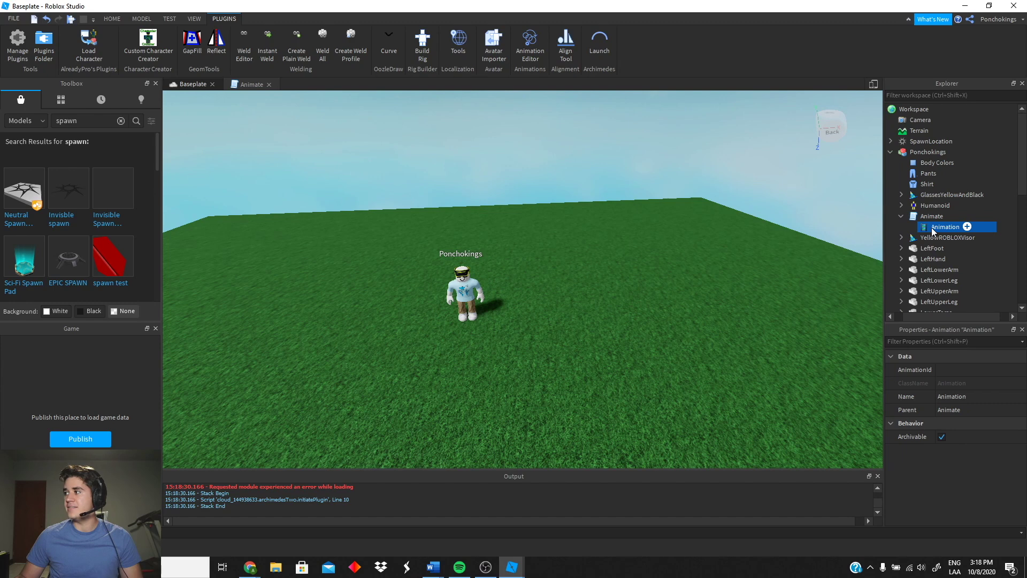
left_click(959, 369)
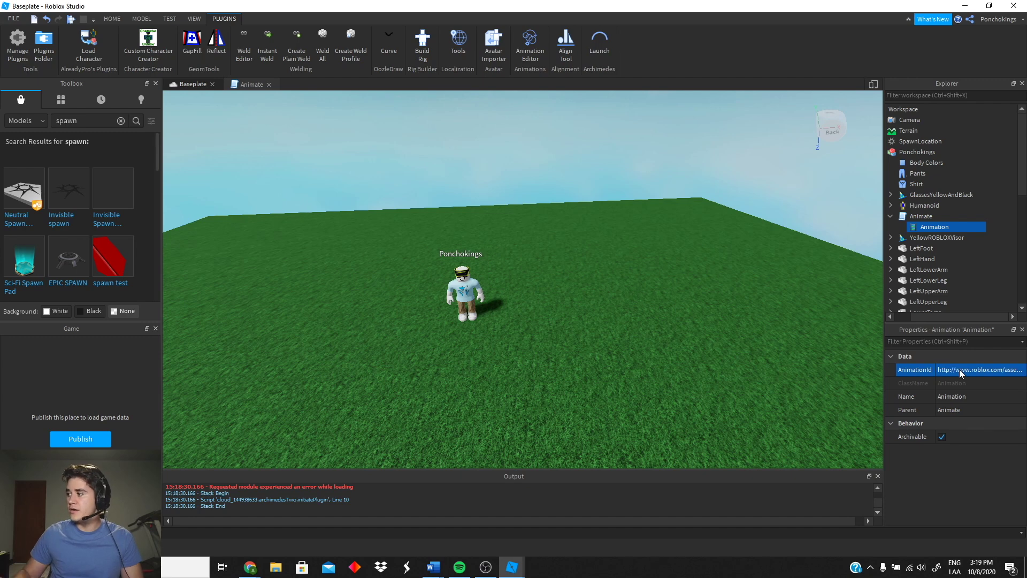
Delete the animationId and LoadAsset lines from the Animate script, then playtest again.
left_click(244, 89)
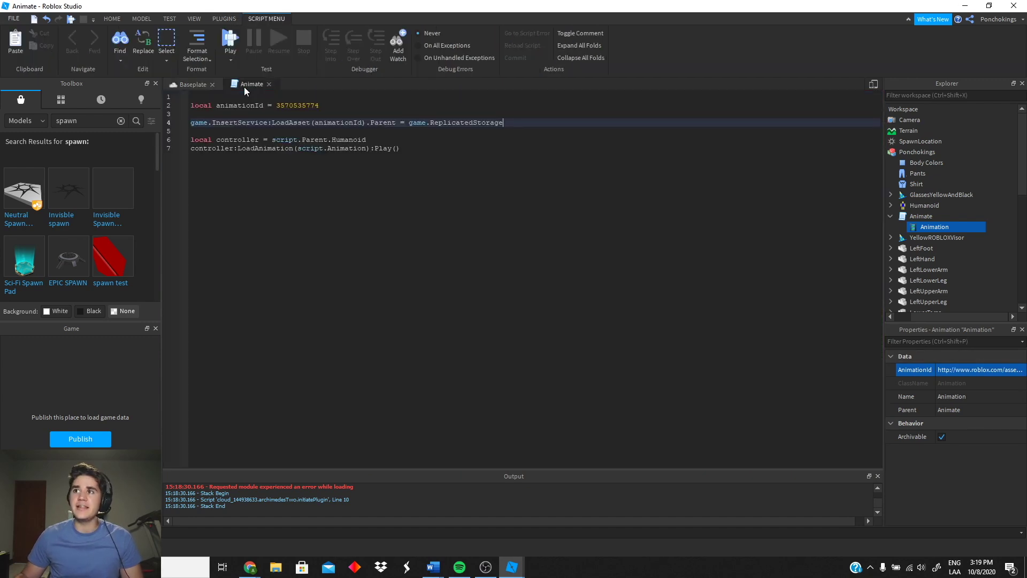
left_click_drag(523, 123, 190, 106)
key("Delete")
key("Delete")
key("Delete")
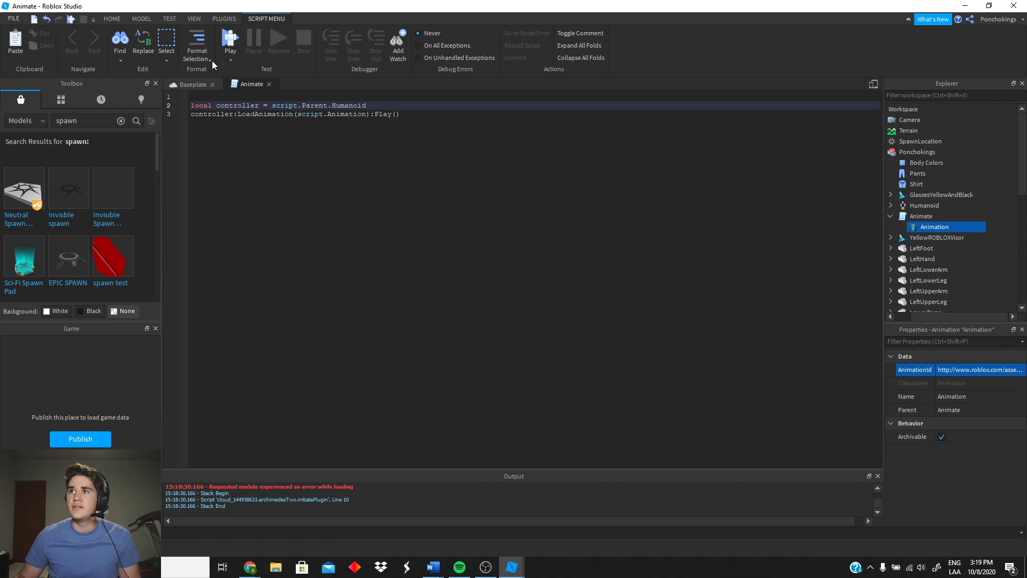
left_click(227, 37)
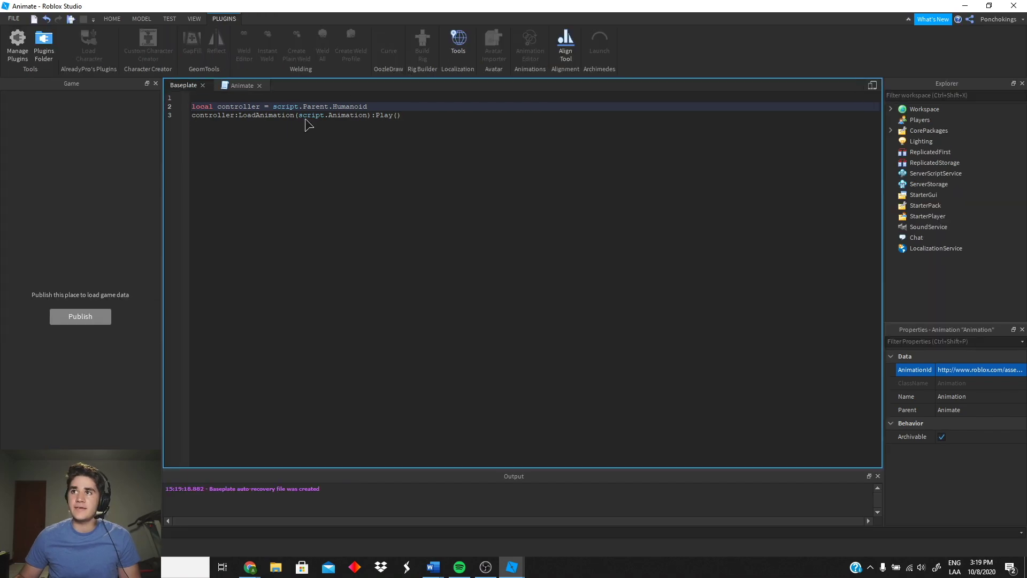